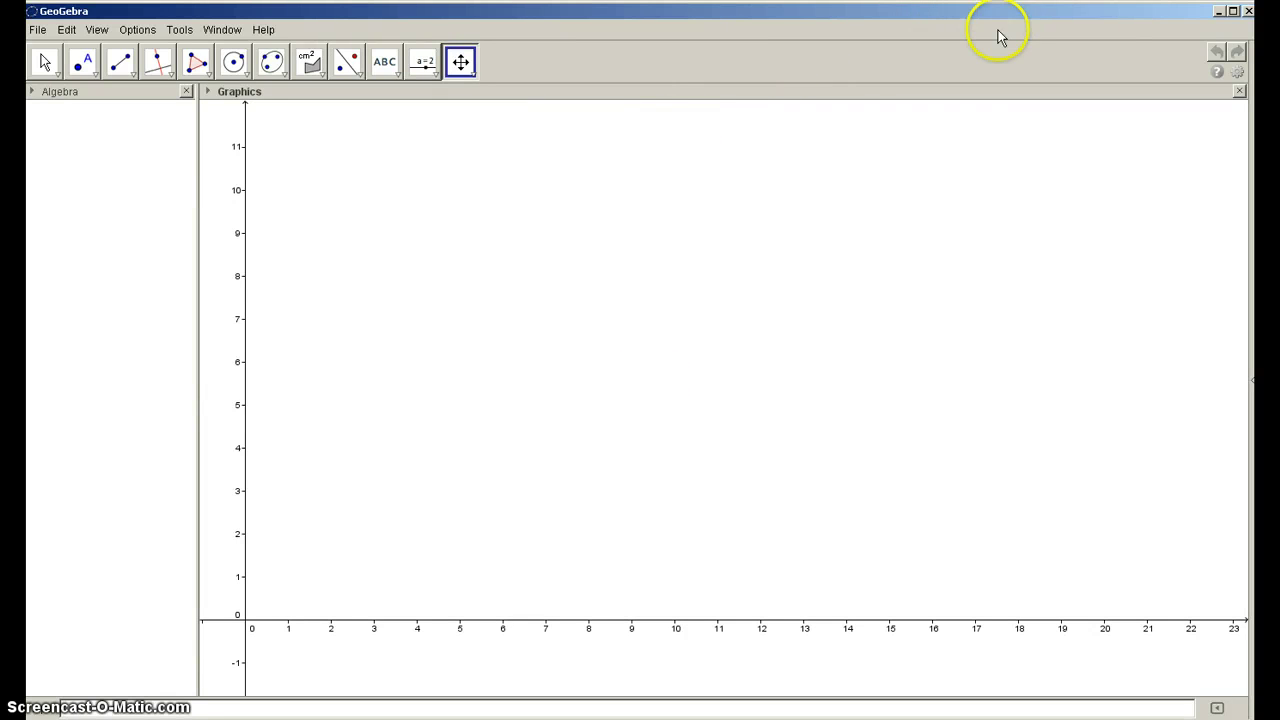
# Draw regular hexagon ABCDEF on side endpoints A and B with 6 vertices
pyautogui.click(205, 70)
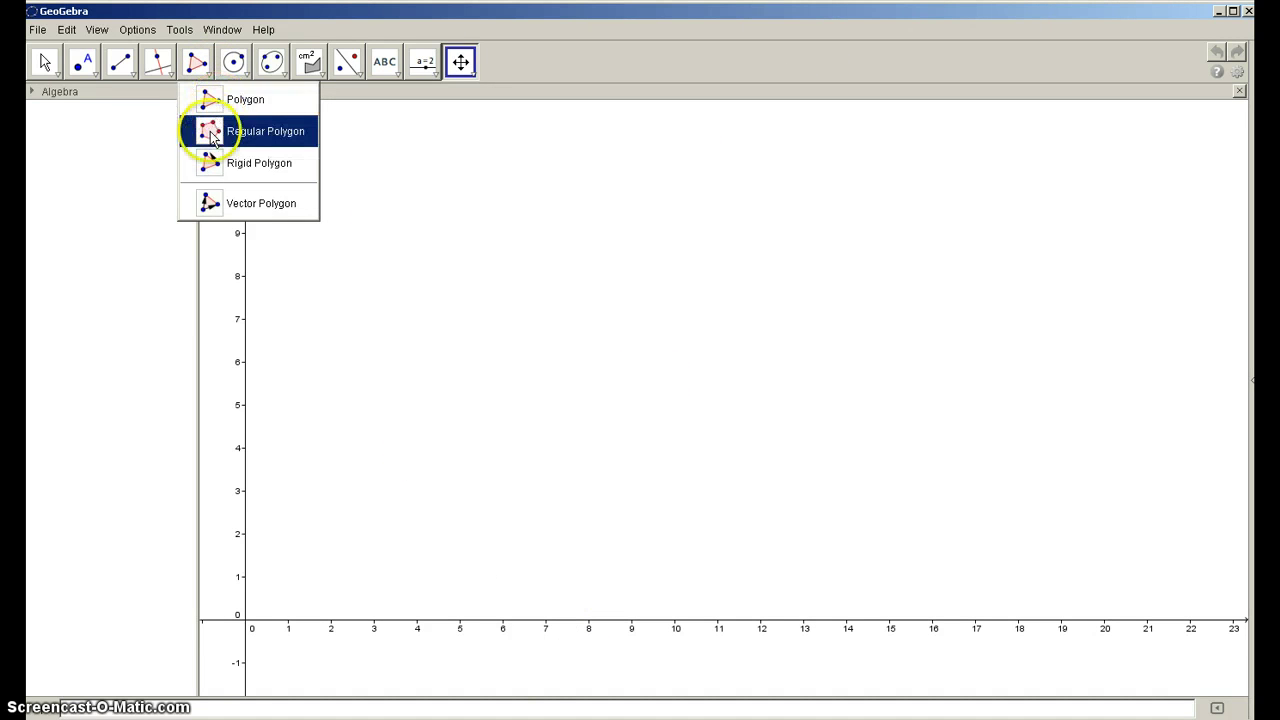
pyautogui.click(621, 368)
pyautogui.click(657, 364)
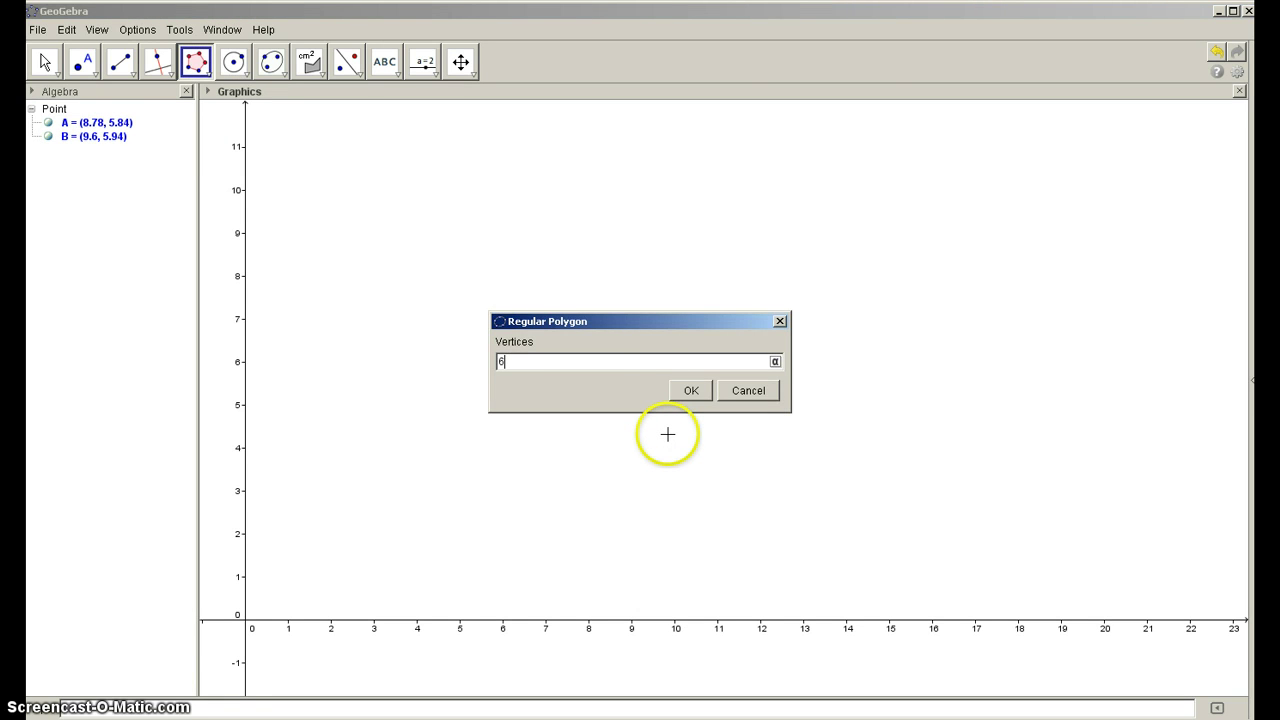
pyautogui.press('Return')
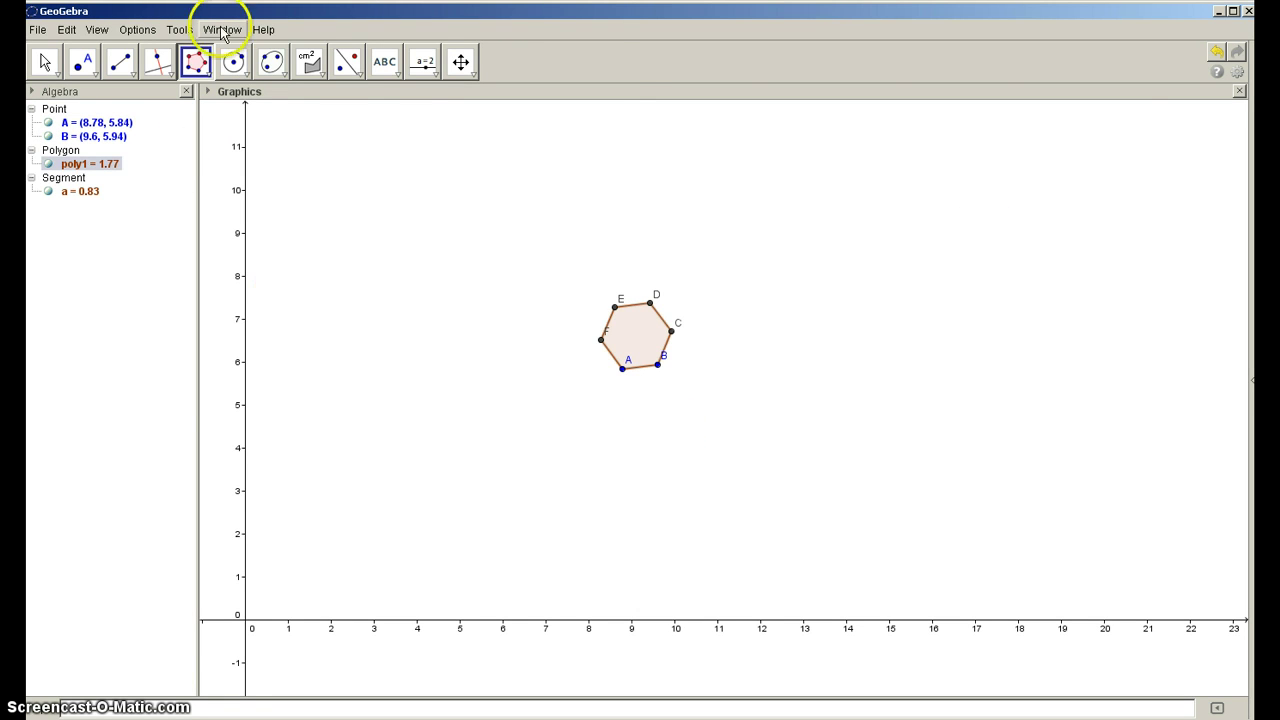
# Draw circle g through three of the hexagon's vertices
pyautogui.click(248, 80)
pyautogui.click(272, 194)
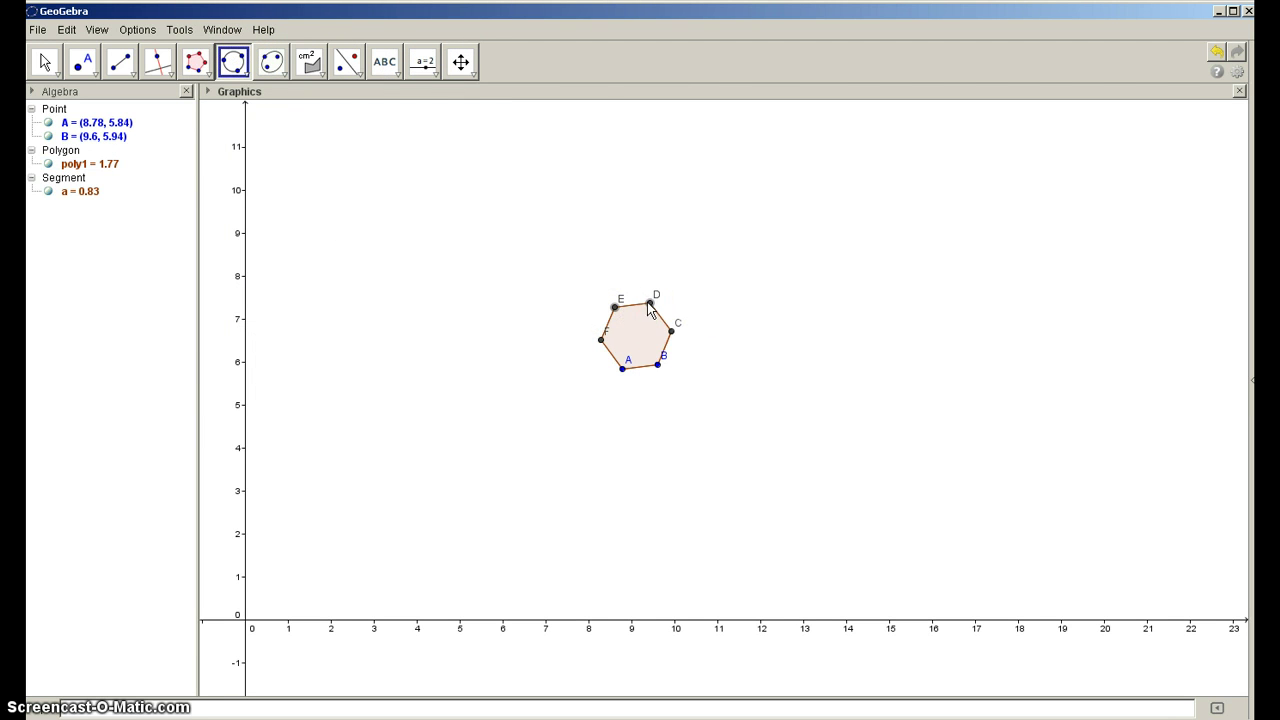
pyautogui.click(671, 333)
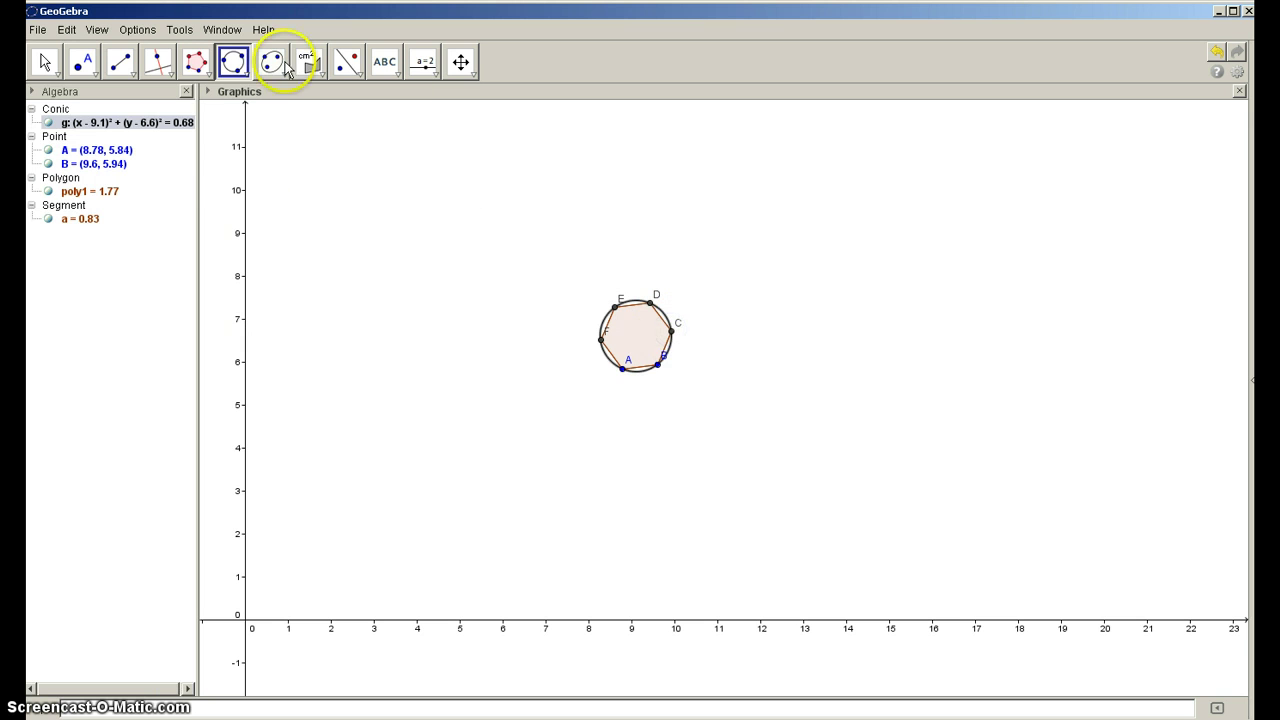
# Enlarge the hexagon and its circle by dragging B to (11.48, 5.82)
pyautogui.click(44, 62)
pyautogui.moveTo(657, 364); pyautogui.dragTo(740, 377)
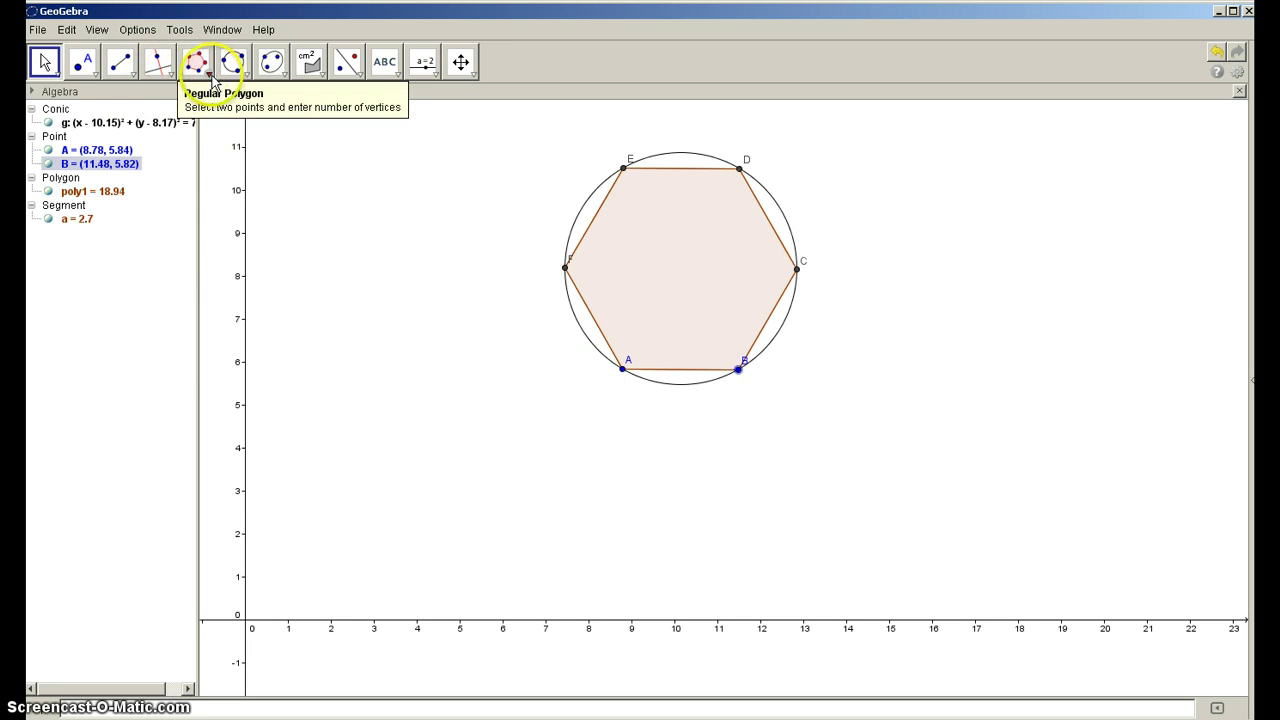
pyautogui.click(122, 65)
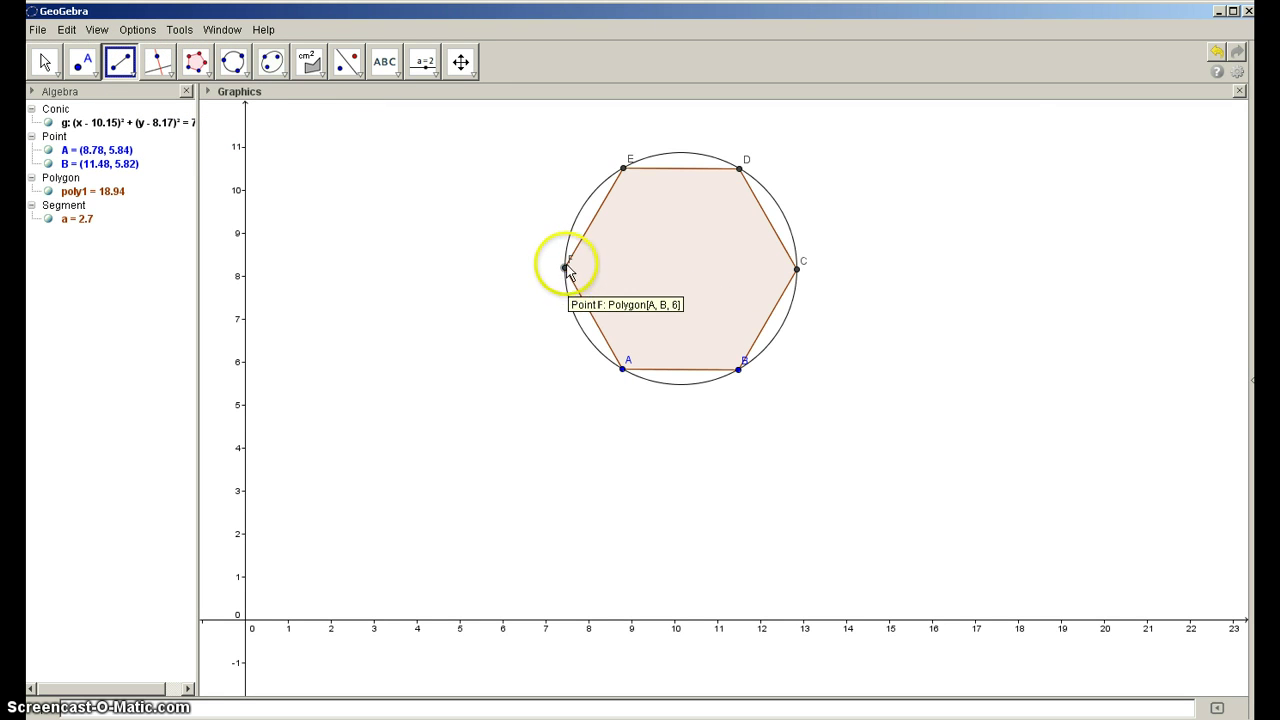
# Draw the diameters FC, EB and DA, each 5.4 long, through the hexagon's center
pyautogui.moveTo(566, 264); pyautogui.dragTo(798, 270)
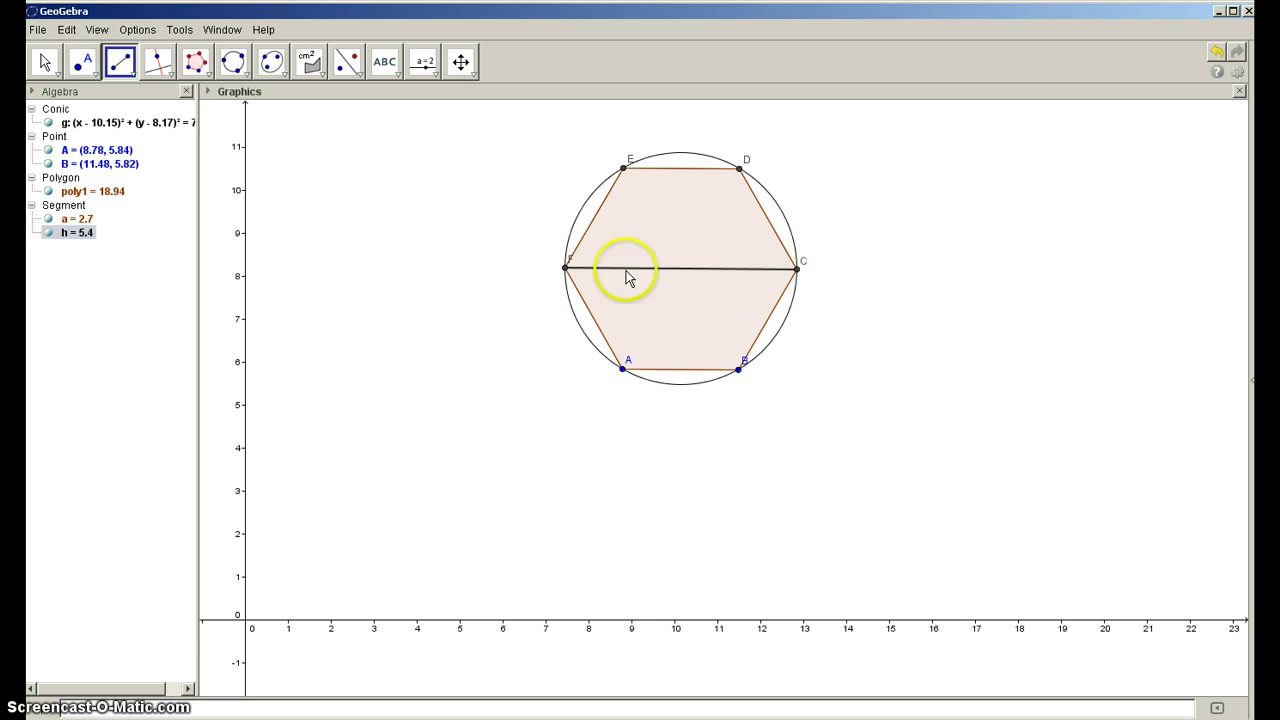
pyautogui.click(622, 170)
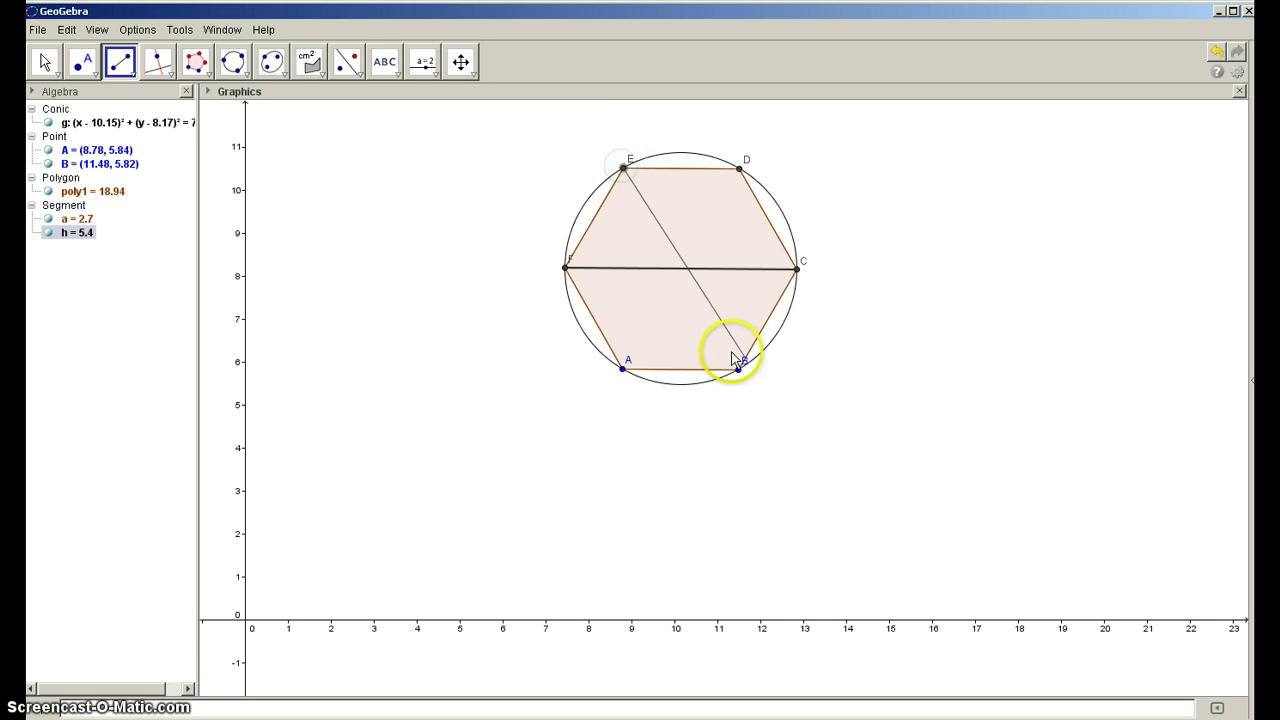
pyautogui.click(738, 371)
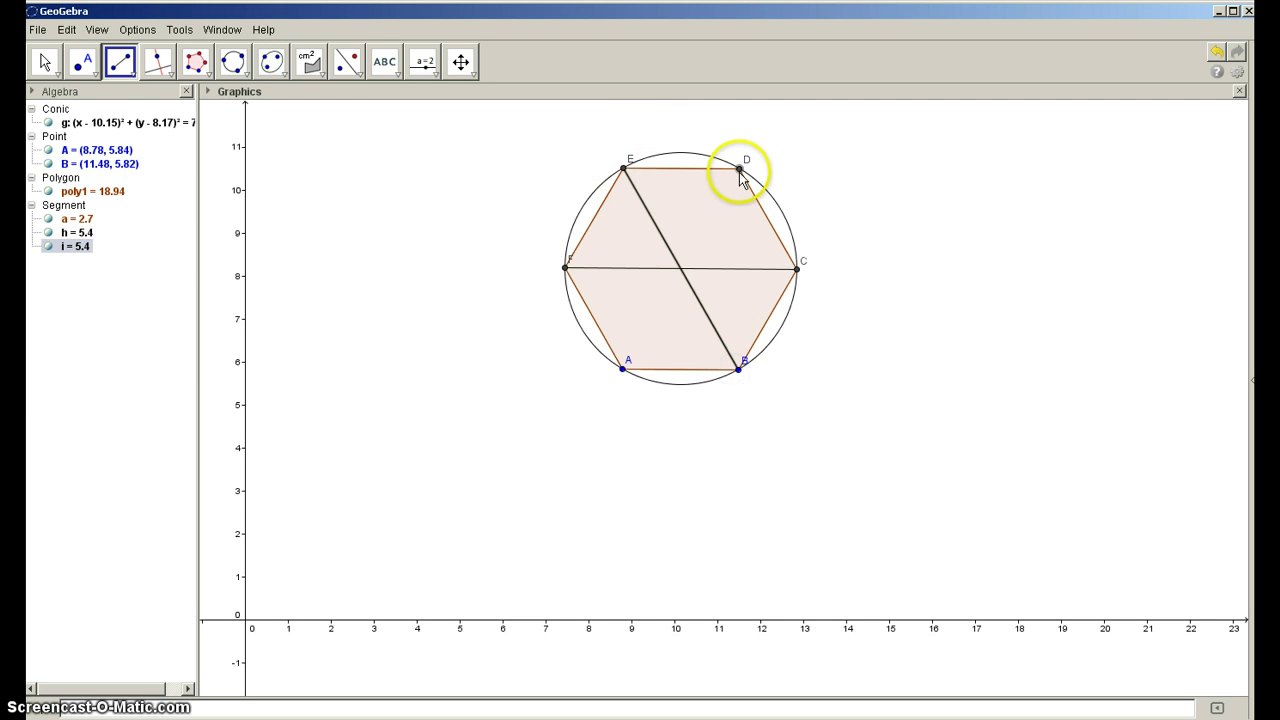
pyautogui.click(621, 370)
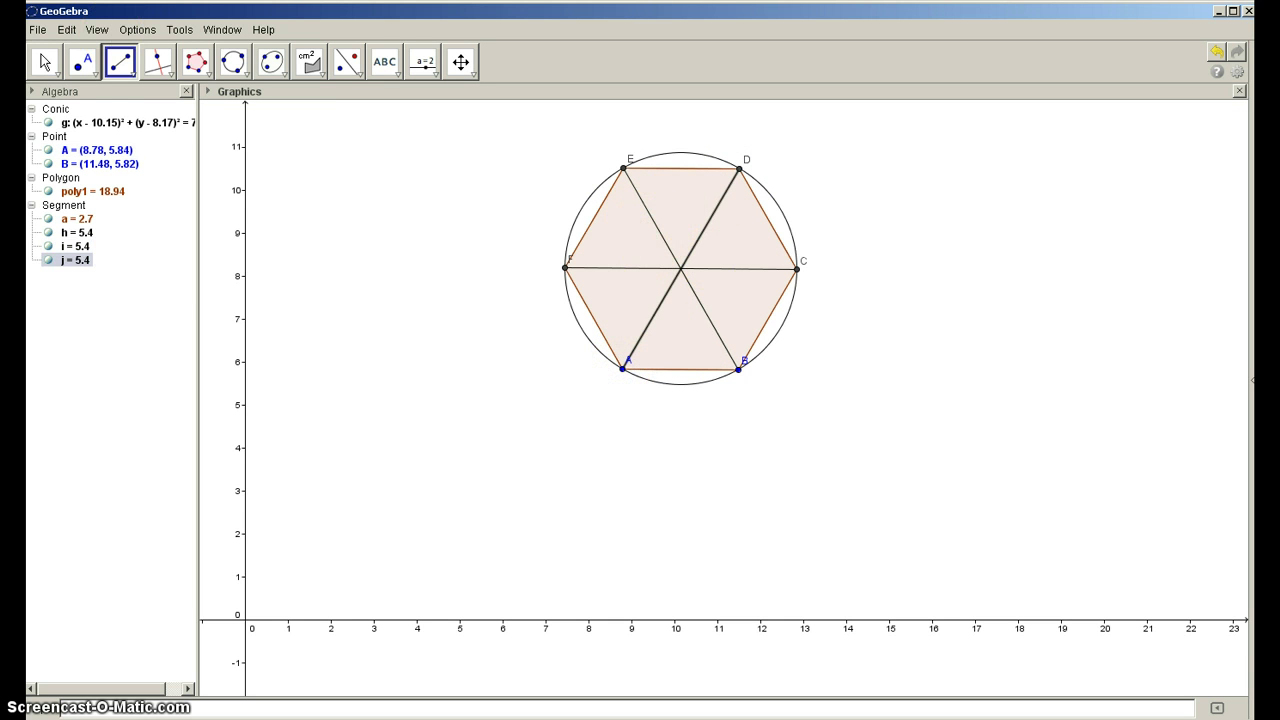
pyautogui.click(95, 80)
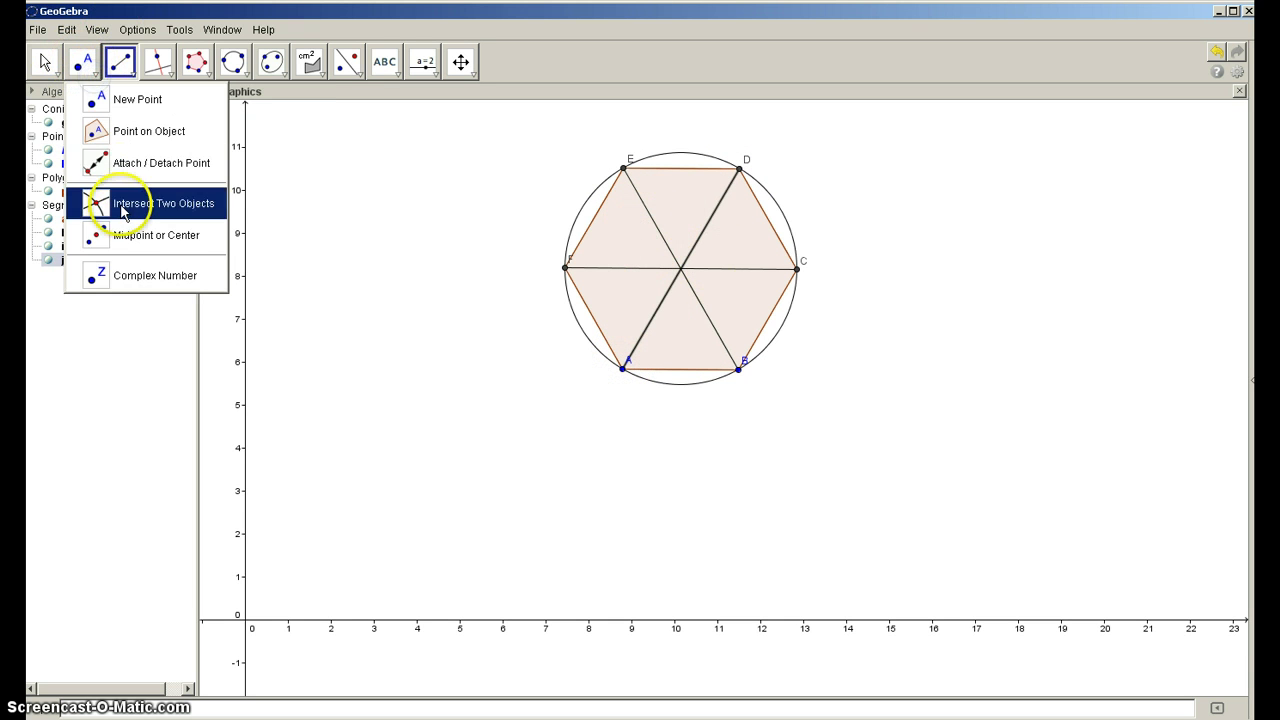
# Create intersection point G at (10.15, 8.17) where the diameters cross
pyautogui.click(122, 212)
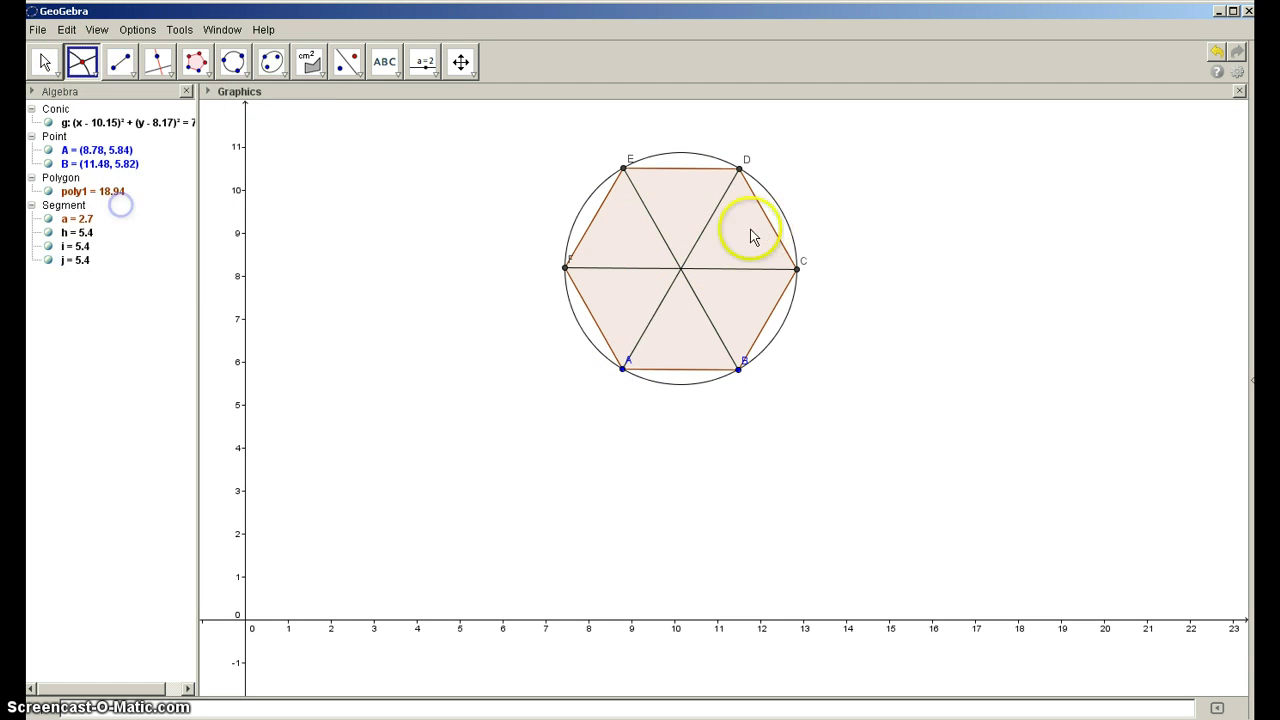
pyautogui.click(681, 270)
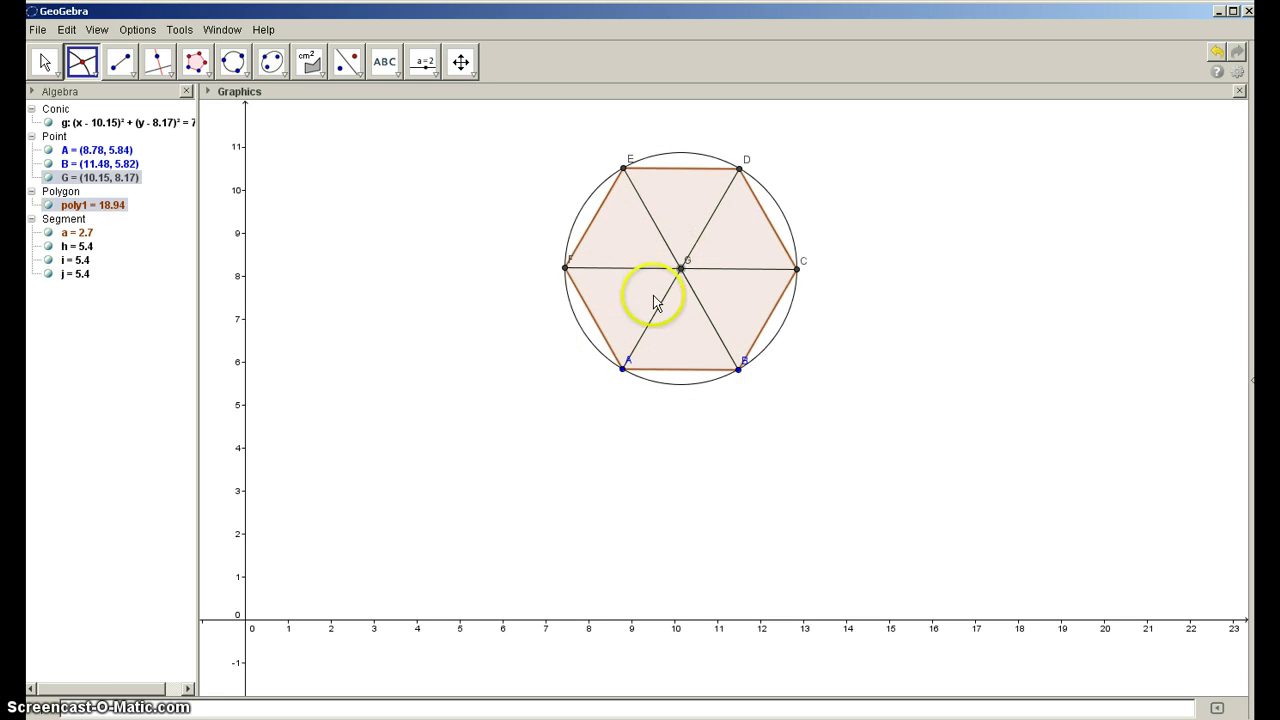
# Place points H (14.24, 3.08) and I (14.64, 2.98) and start a regular polygon on them
pyautogui.click(197, 64)
pyautogui.click(209, 76)
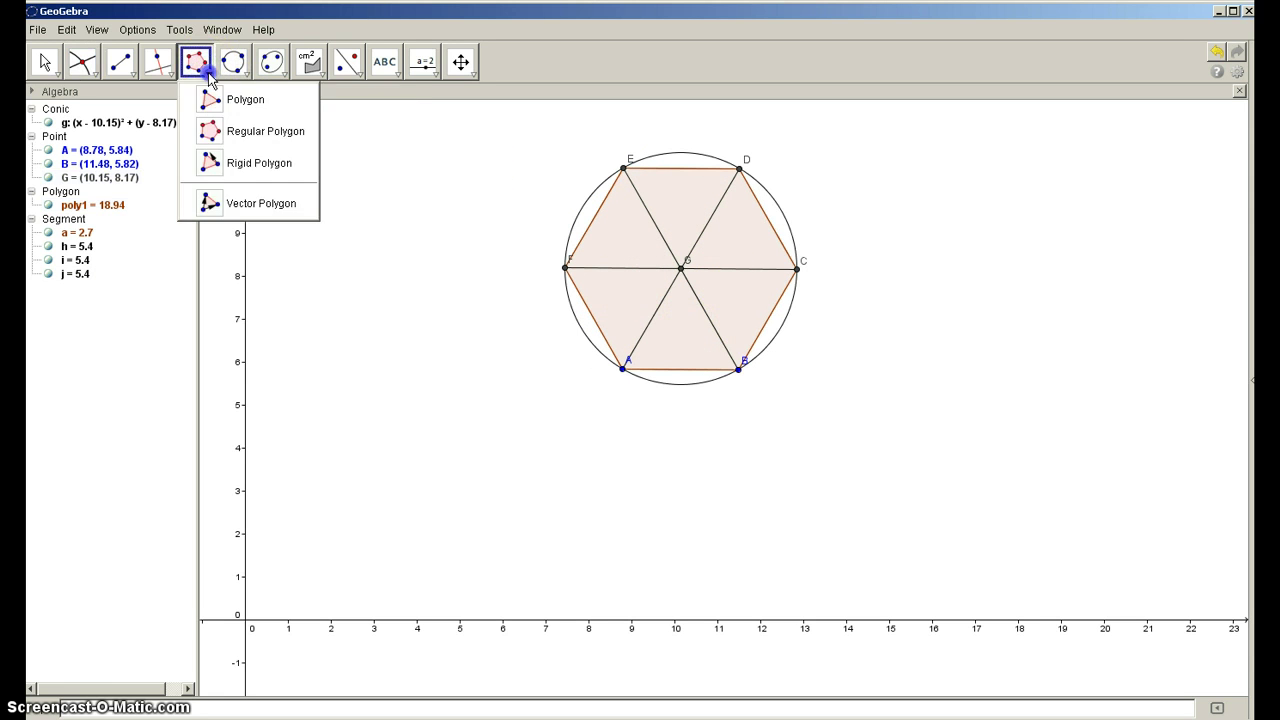
pyautogui.click(213, 138)
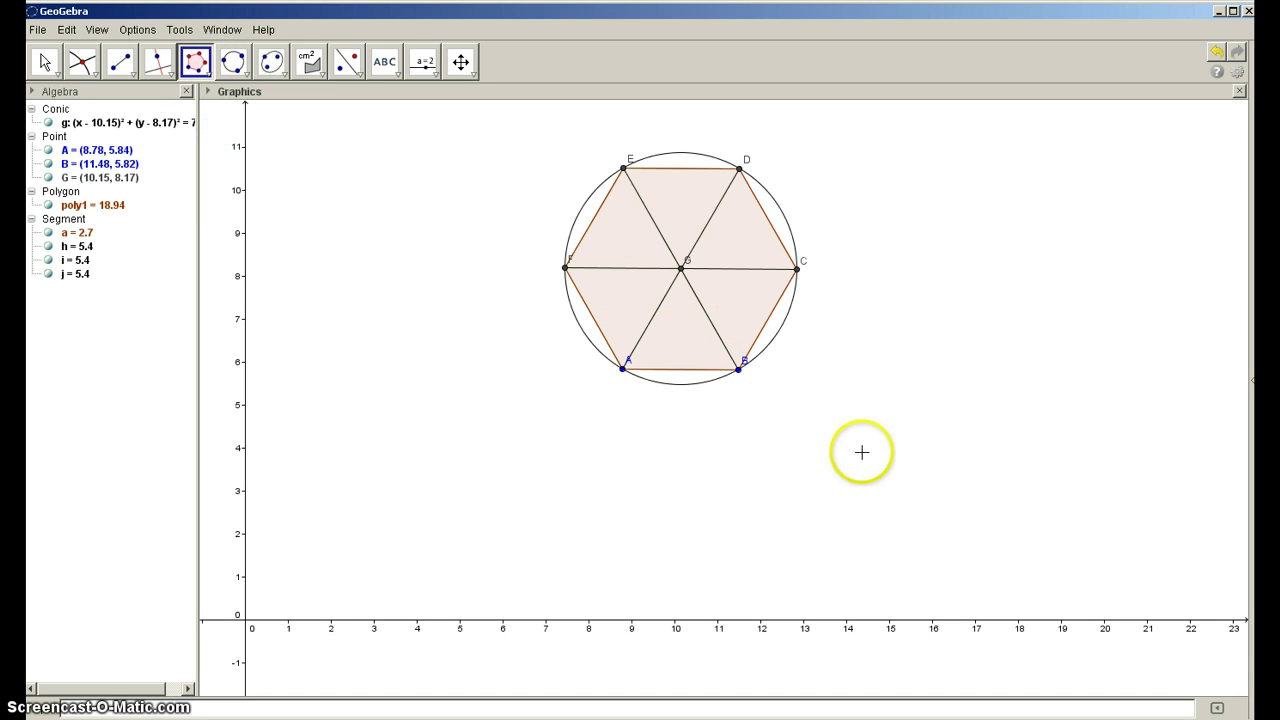
pyautogui.click(857, 487)
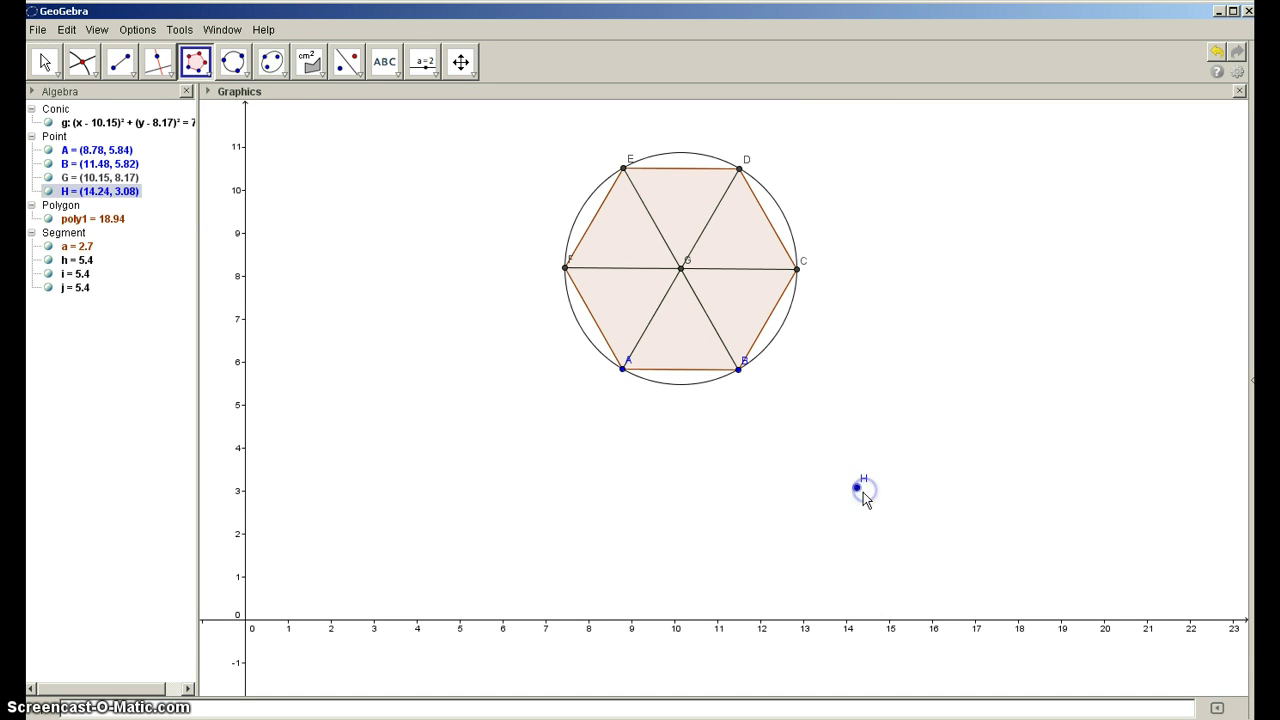
pyautogui.press('Escape')
pyautogui.click(196, 62)
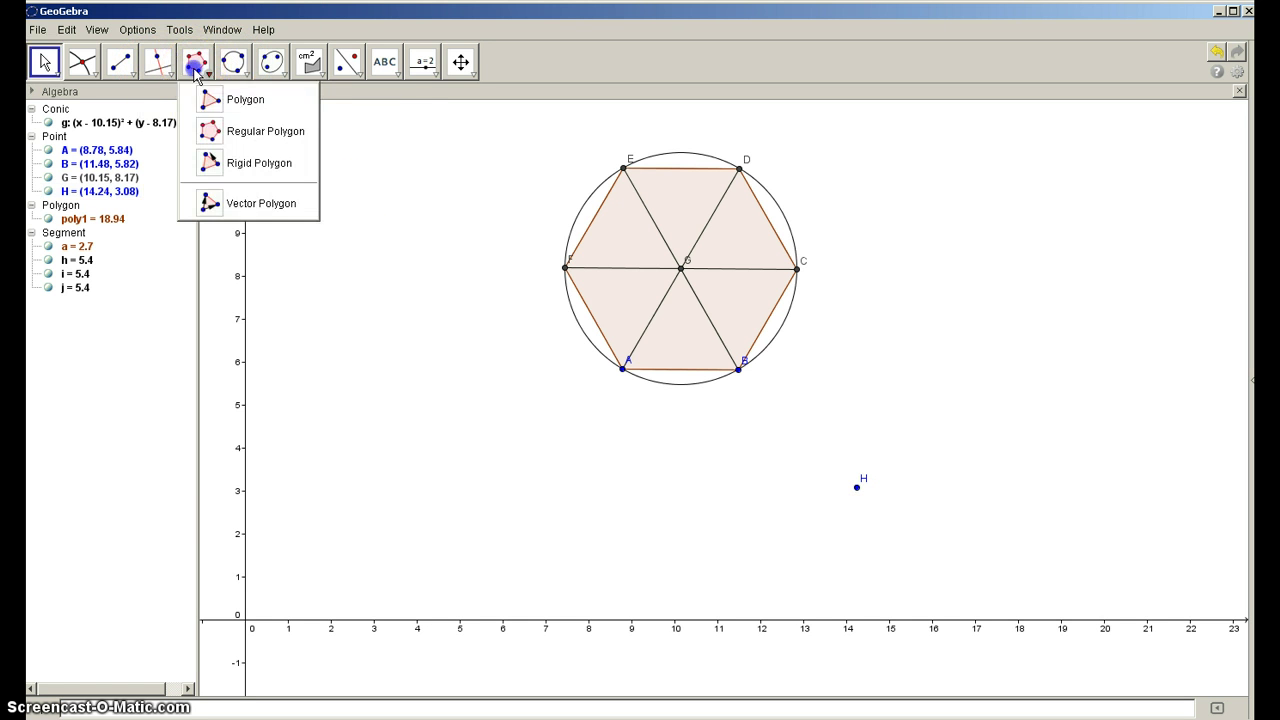
pyautogui.click(857, 488)
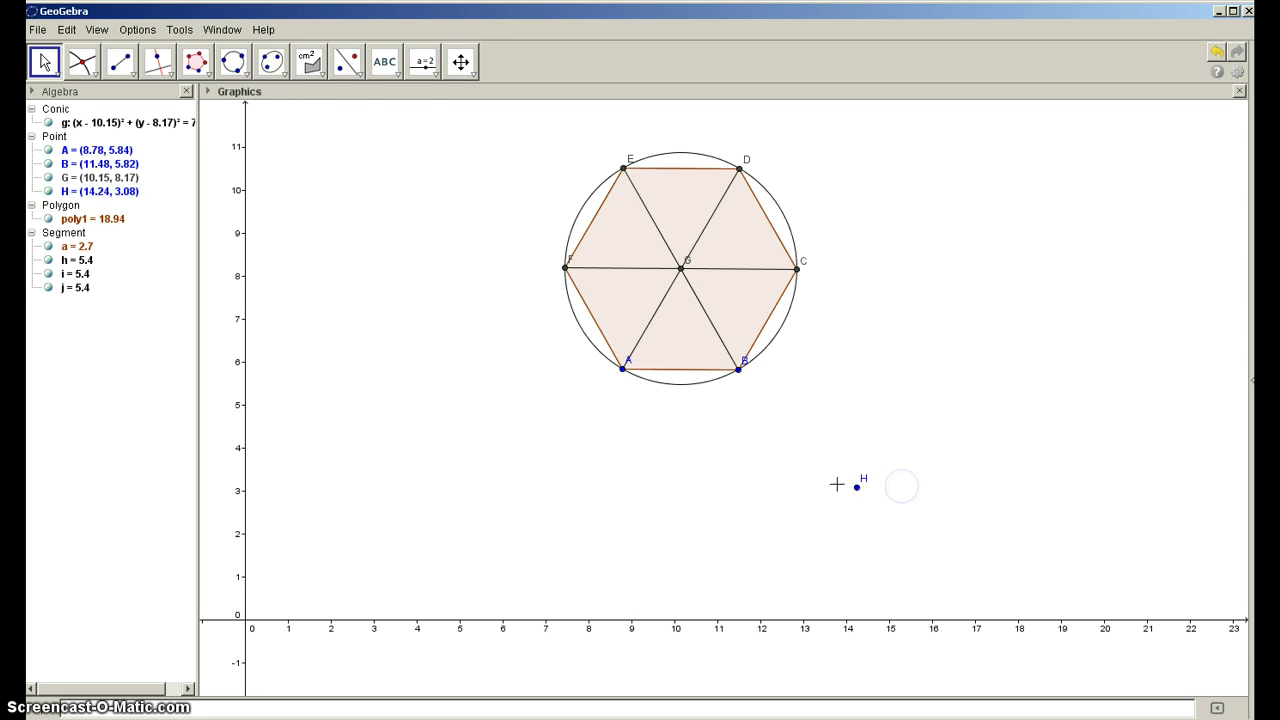
pyautogui.click(196, 62)
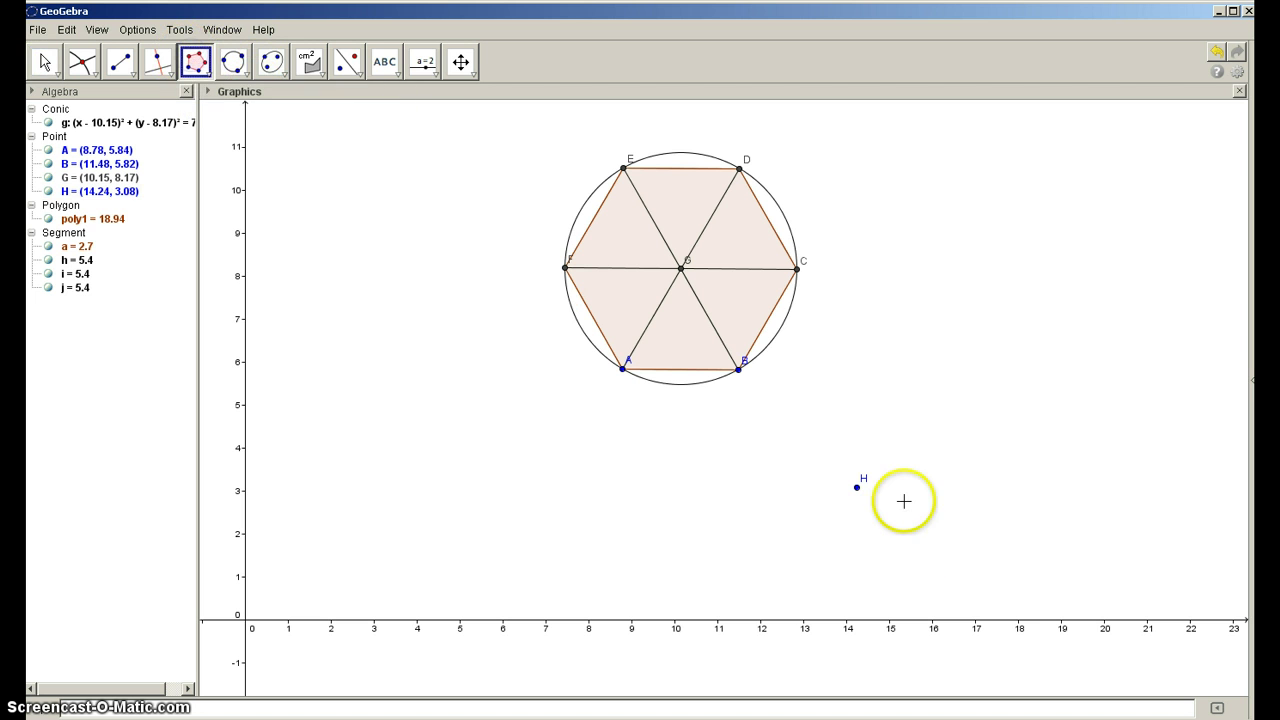
pyautogui.click(874, 490)
pyautogui.click(857, 487)
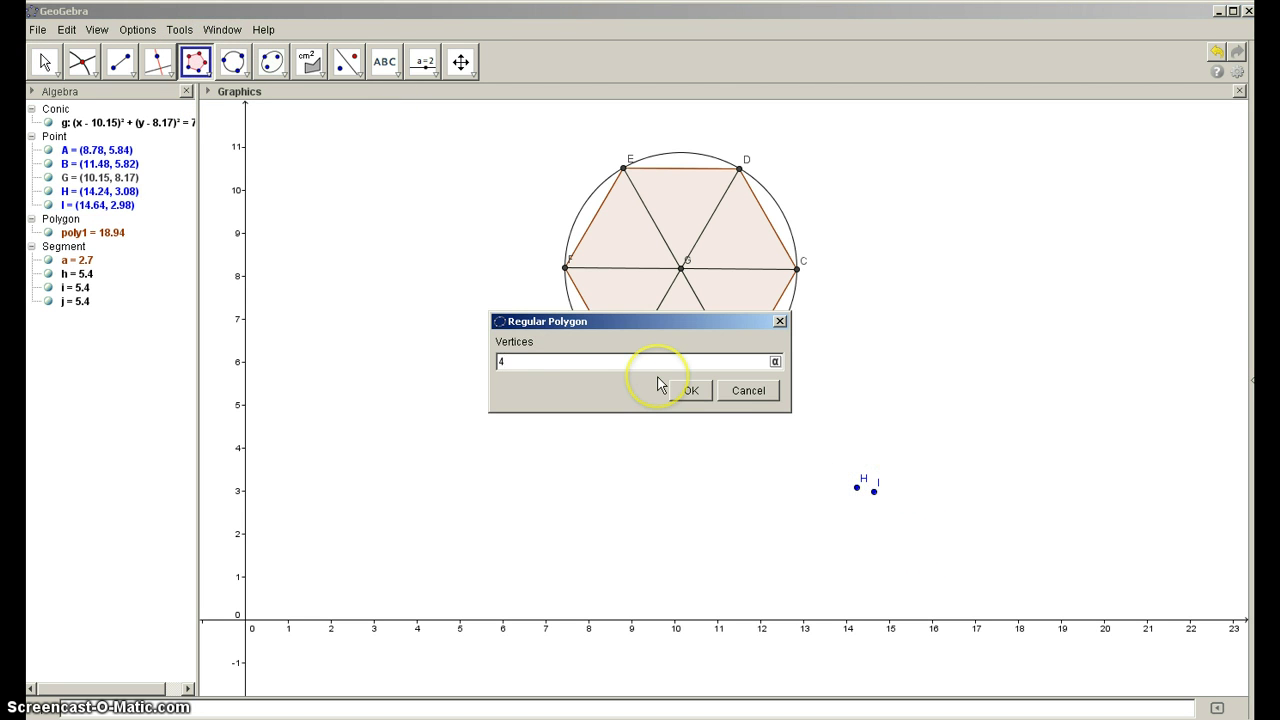
# Create poly2, a 40-sided regular polygon on H and I with area 21.6
pyautogui.press('Return')
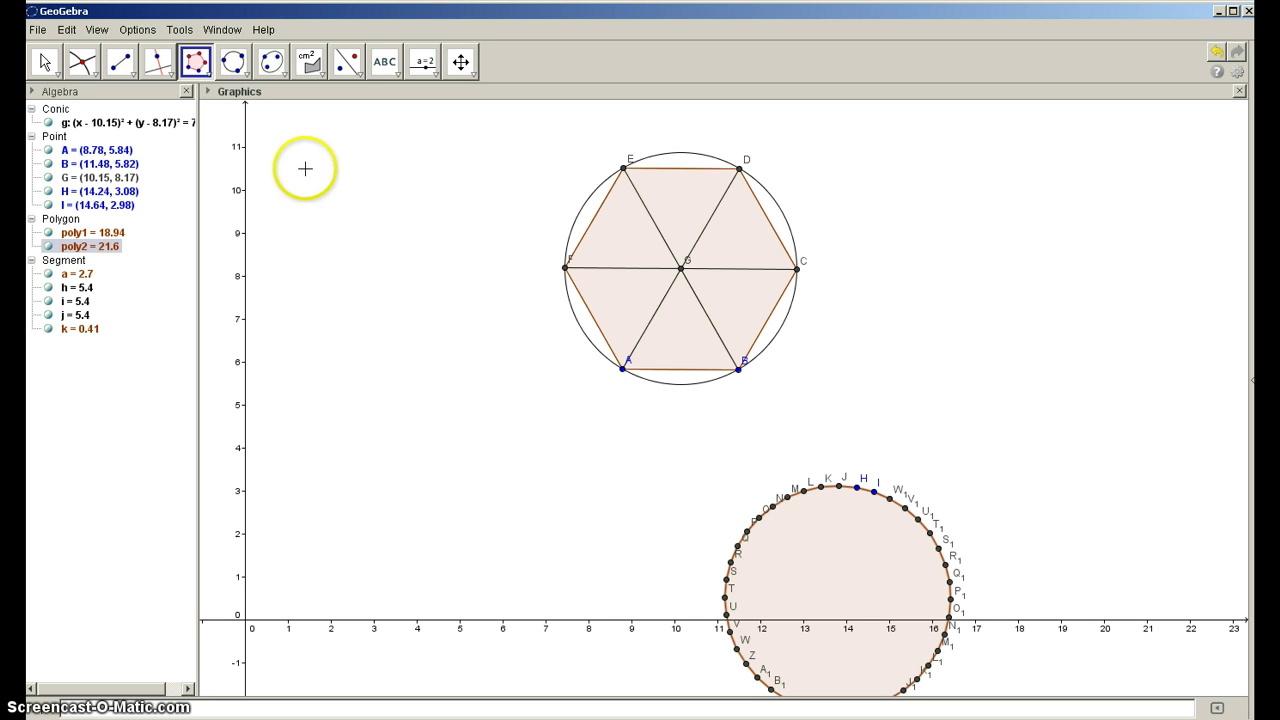
# Mark midpoint Z1 of side AB at (10.13, 5.83)
pyautogui.click(94, 76)
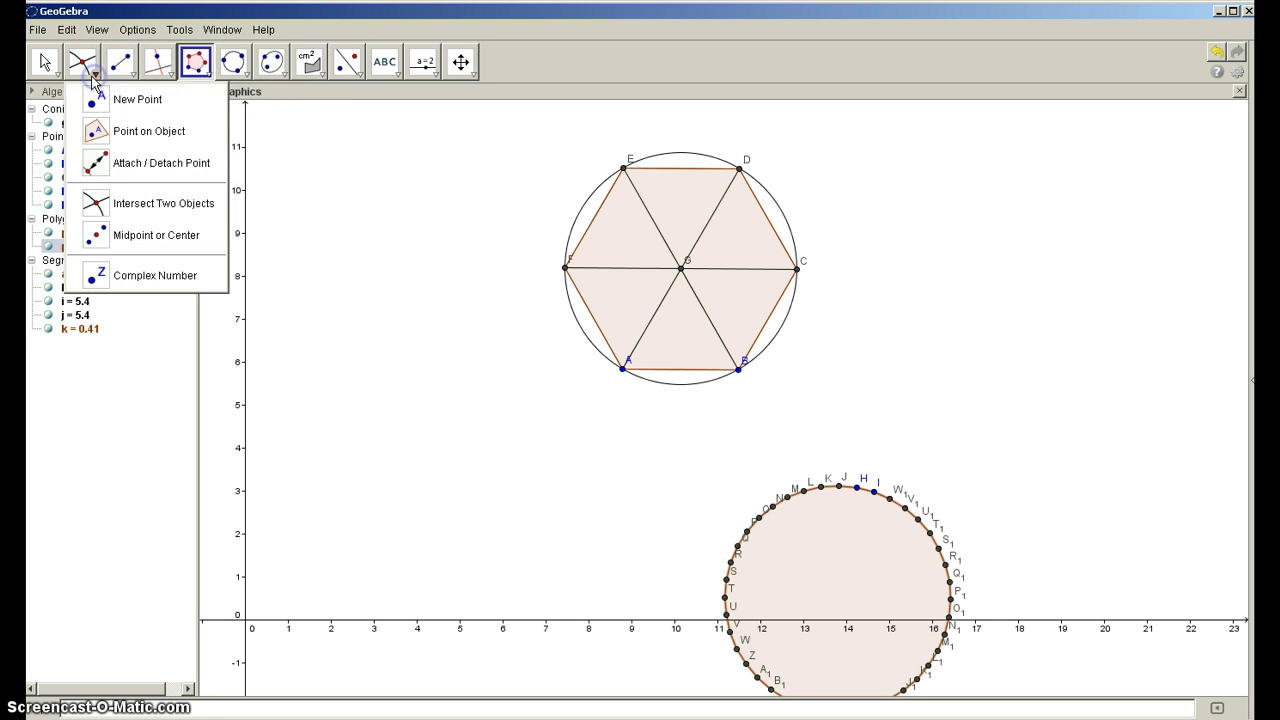
pyautogui.click(120, 235)
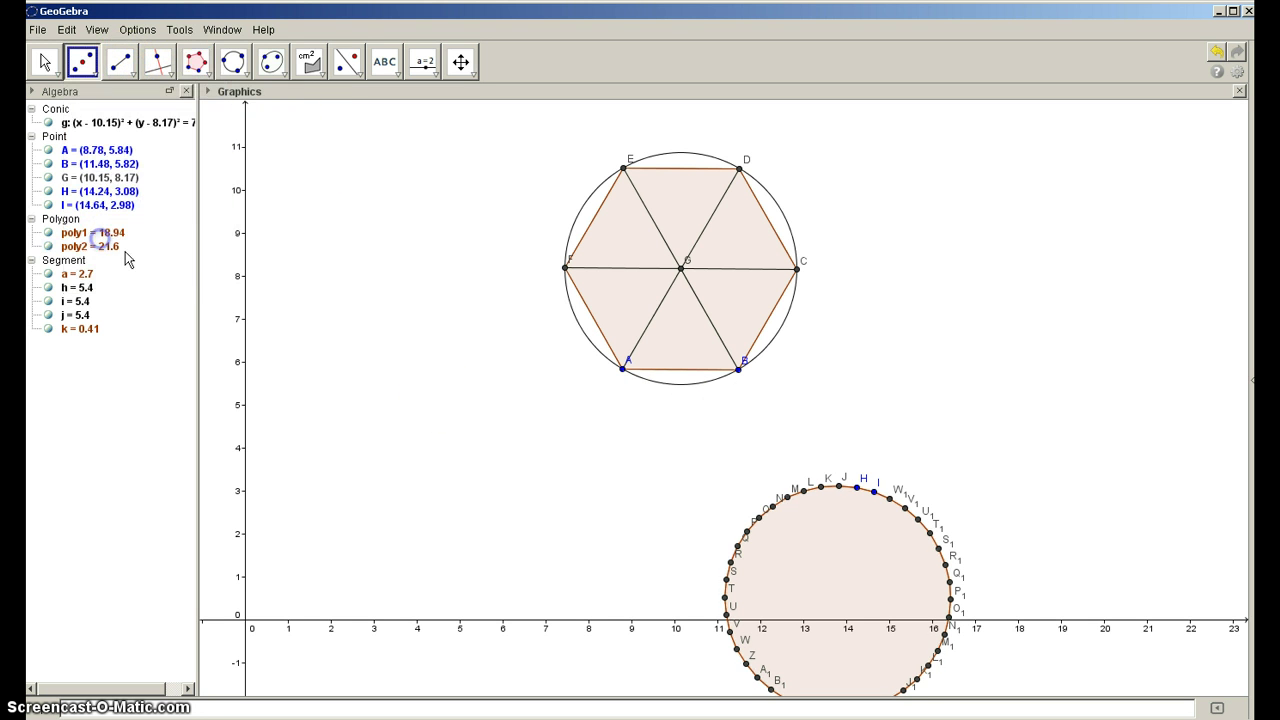
pyautogui.click(678, 376)
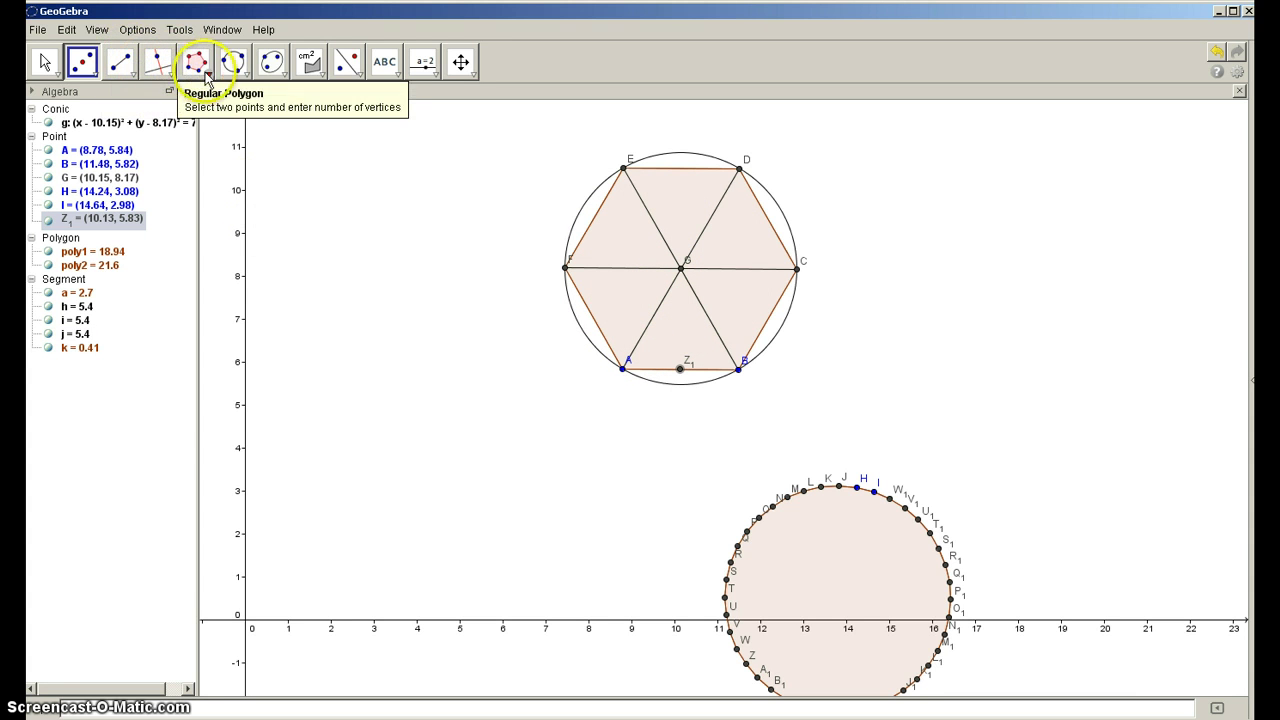
pyautogui.click(210, 75)
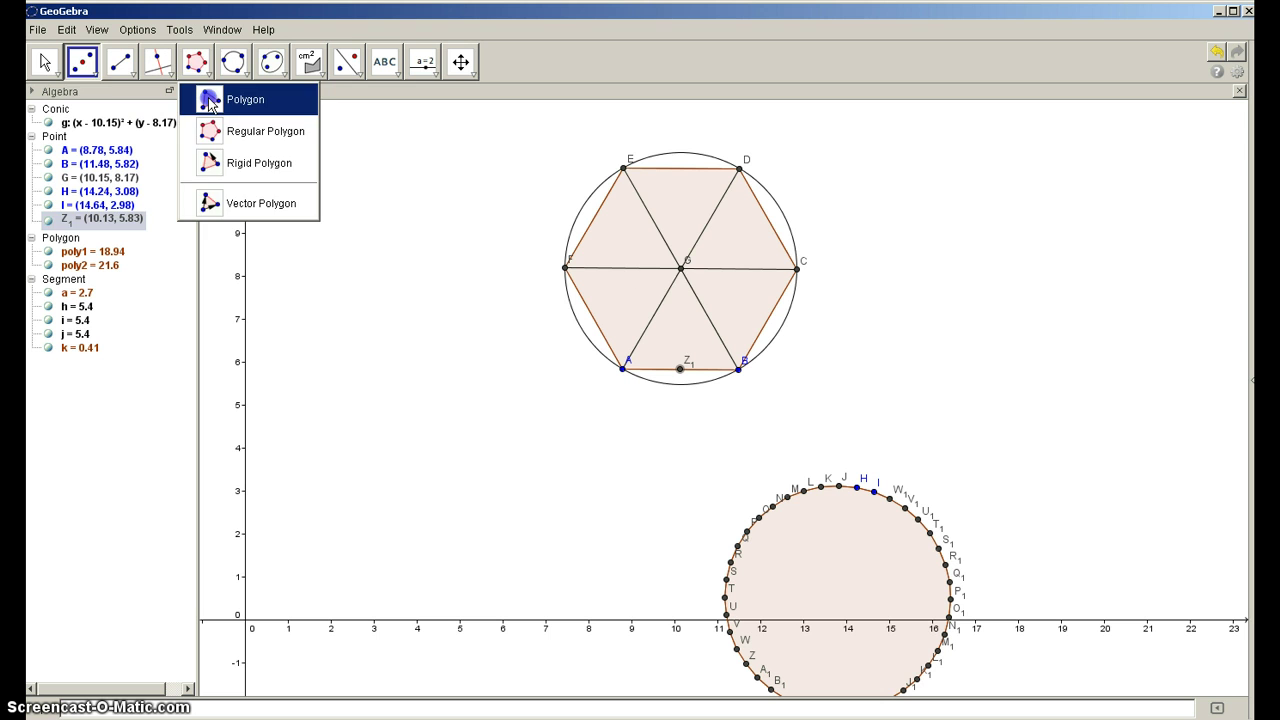
pyautogui.click(211, 100)
# Draw triangle poly3 through G, Z1 and A, with area 1.58
pyautogui.click(681, 270)
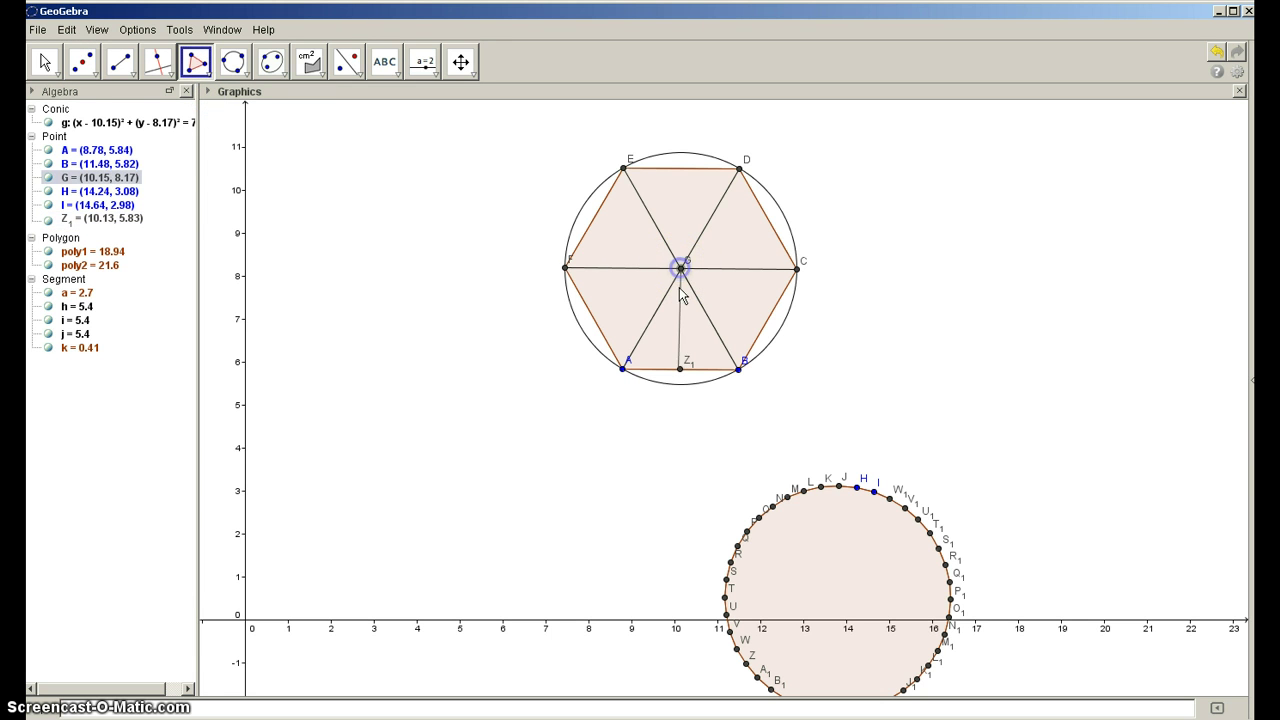
pyautogui.click(680, 370)
pyautogui.click(622, 369)
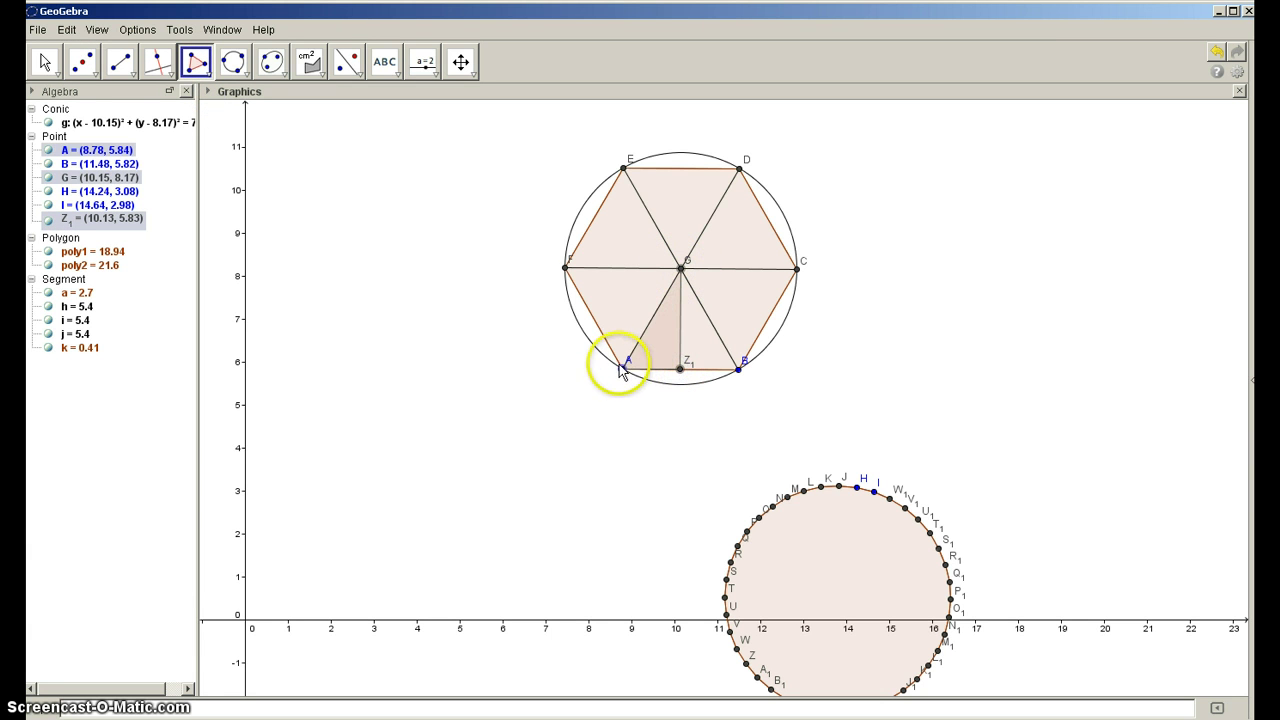
pyautogui.click(681, 269)
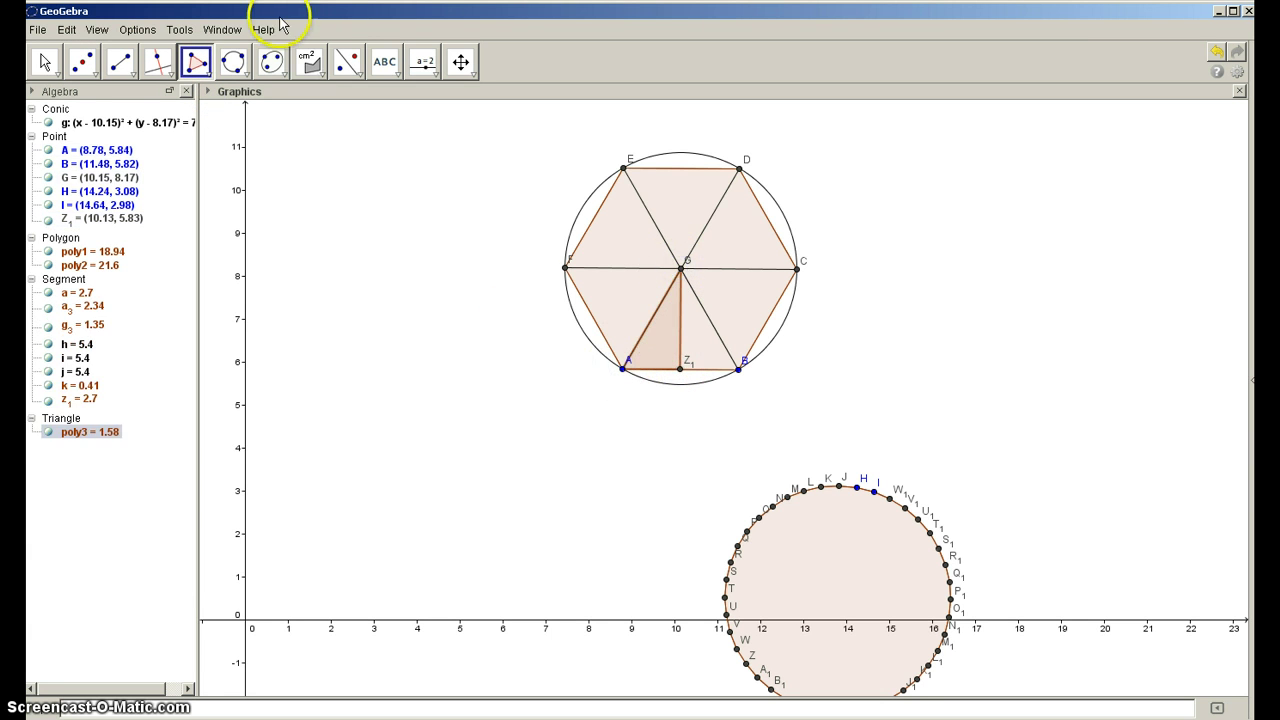
# Make a rigid, shape-preserving copy poly4 of triangle poly3
pyautogui.click(58, 64)
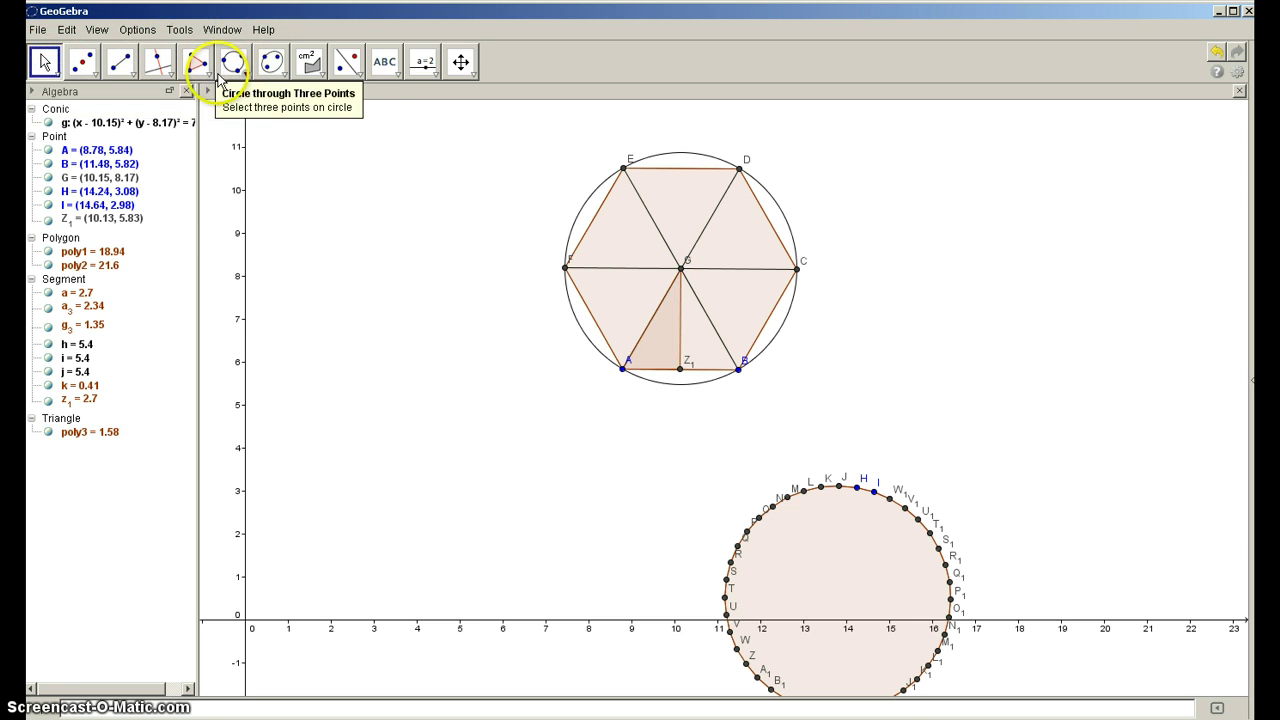
pyautogui.moveTo(196, 64); pyautogui.dragTo(206, 160)
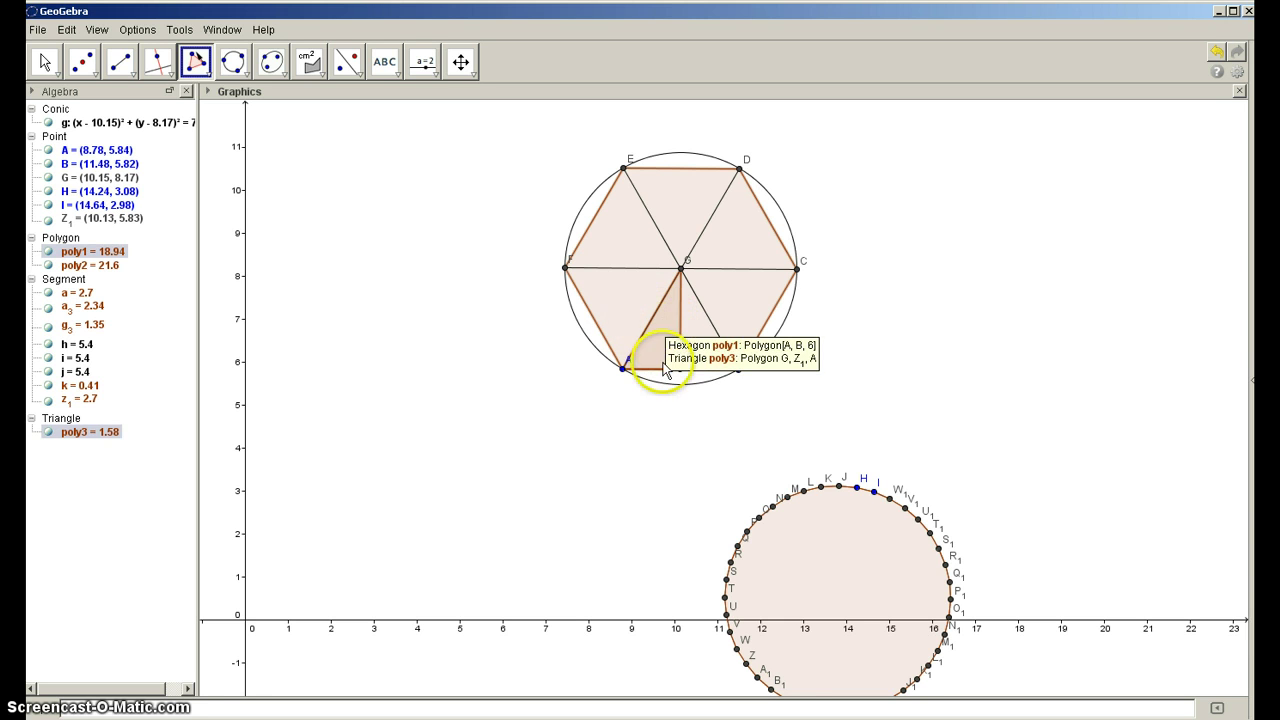
pyautogui.click(97, 436)
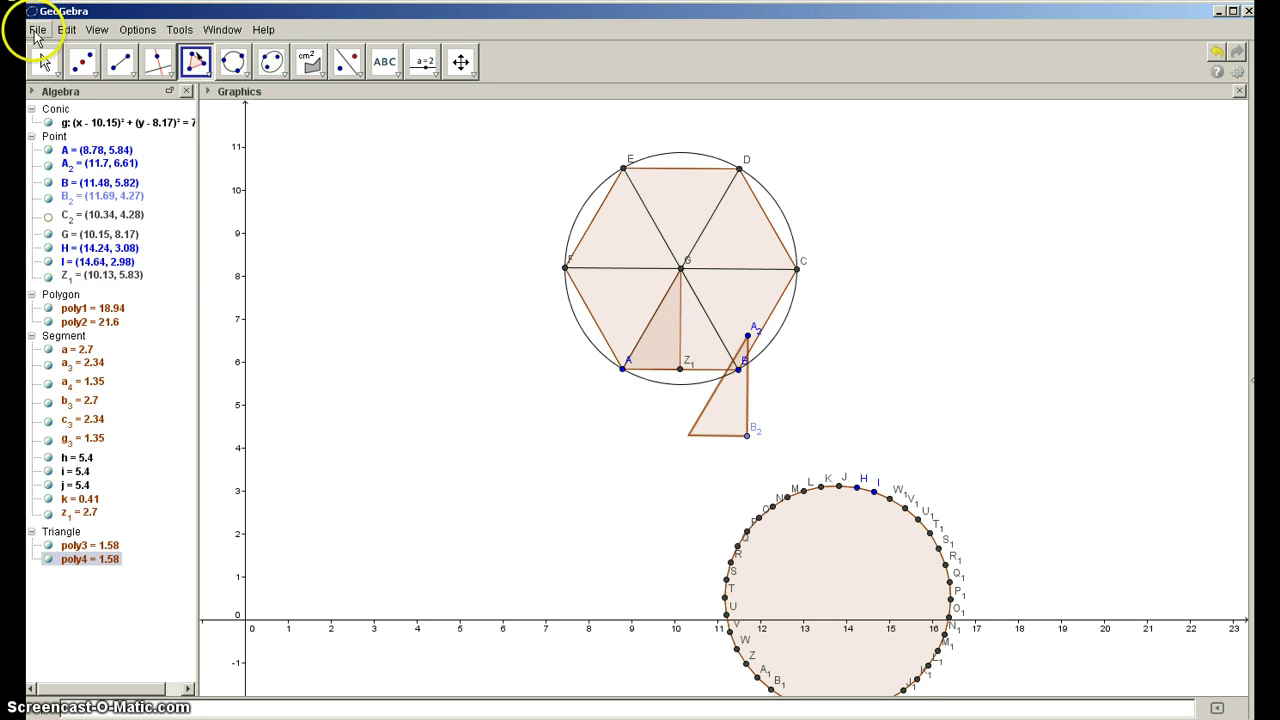
# Drag the copied triangle poly4 to the upper right, away from the hexagon
pyautogui.click(44, 61)
pyautogui.moveTo(720, 425); pyautogui.dragTo(971, 298)
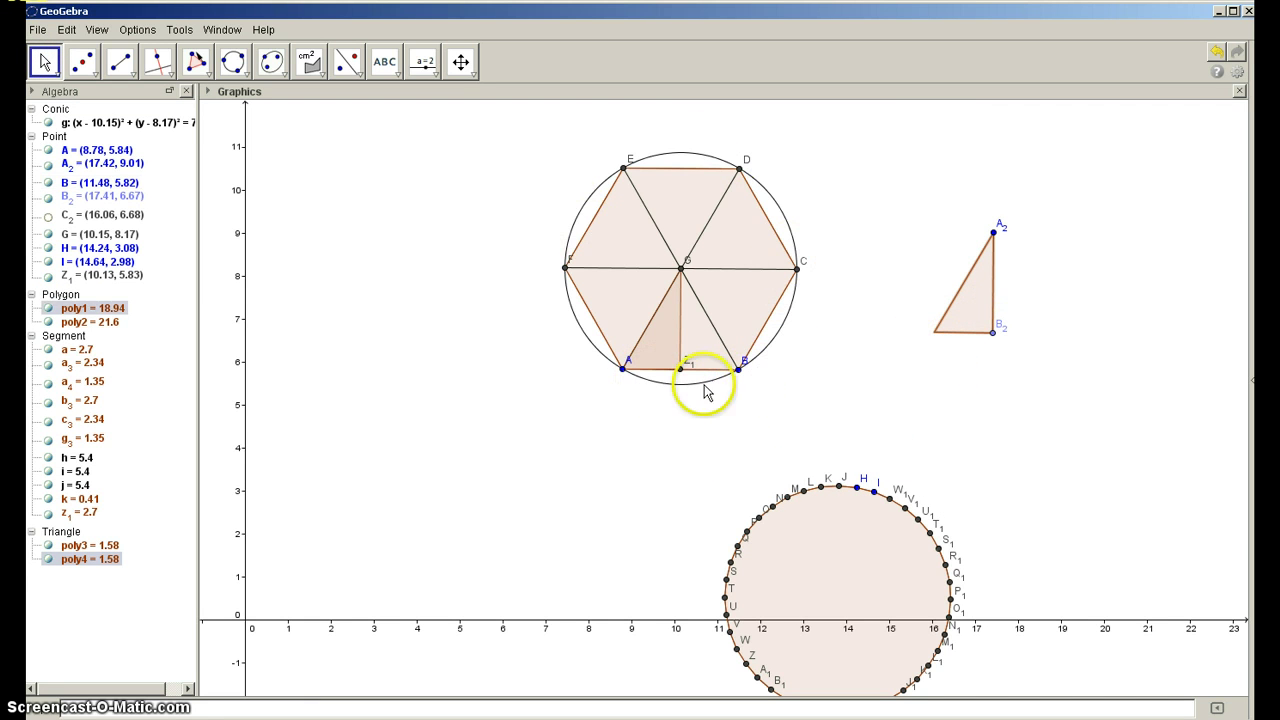
pyautogui.moveTo(977, 297); pyautogui.dragTo(1122, 190)
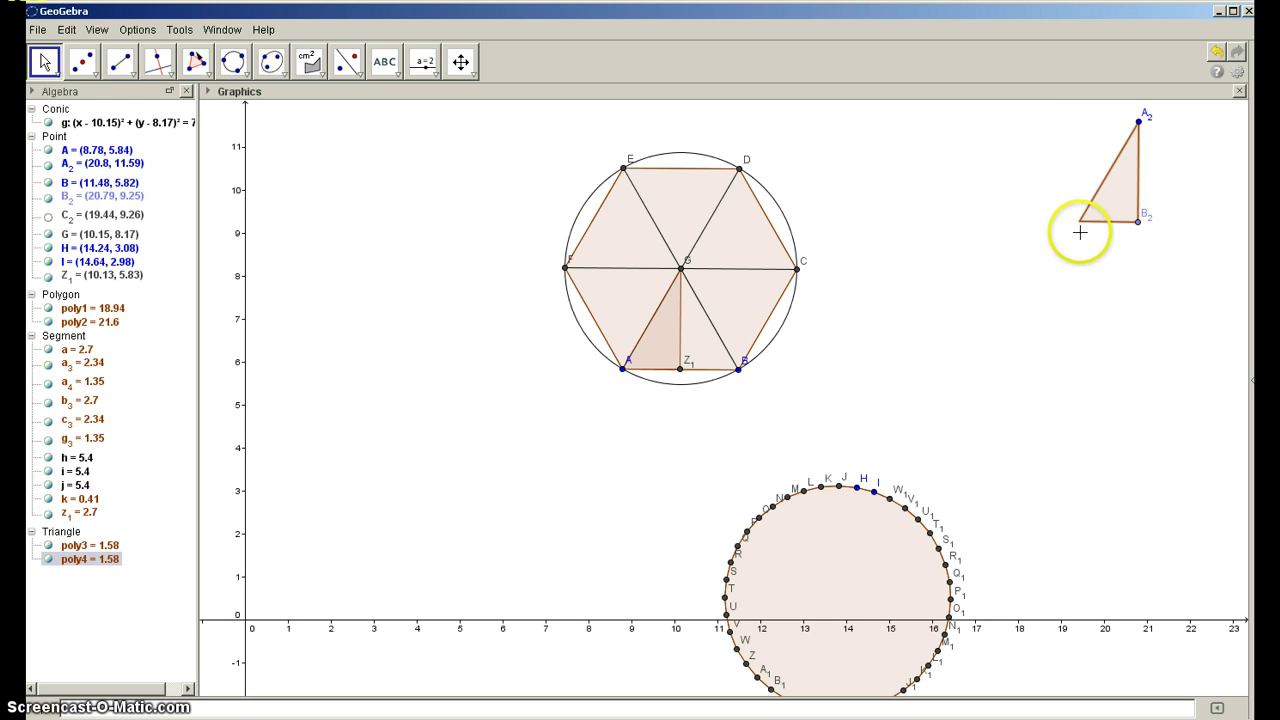
# Show vertex C2 of poly4 at (19.44, 9.26)
pyautogui.click(47, 222)
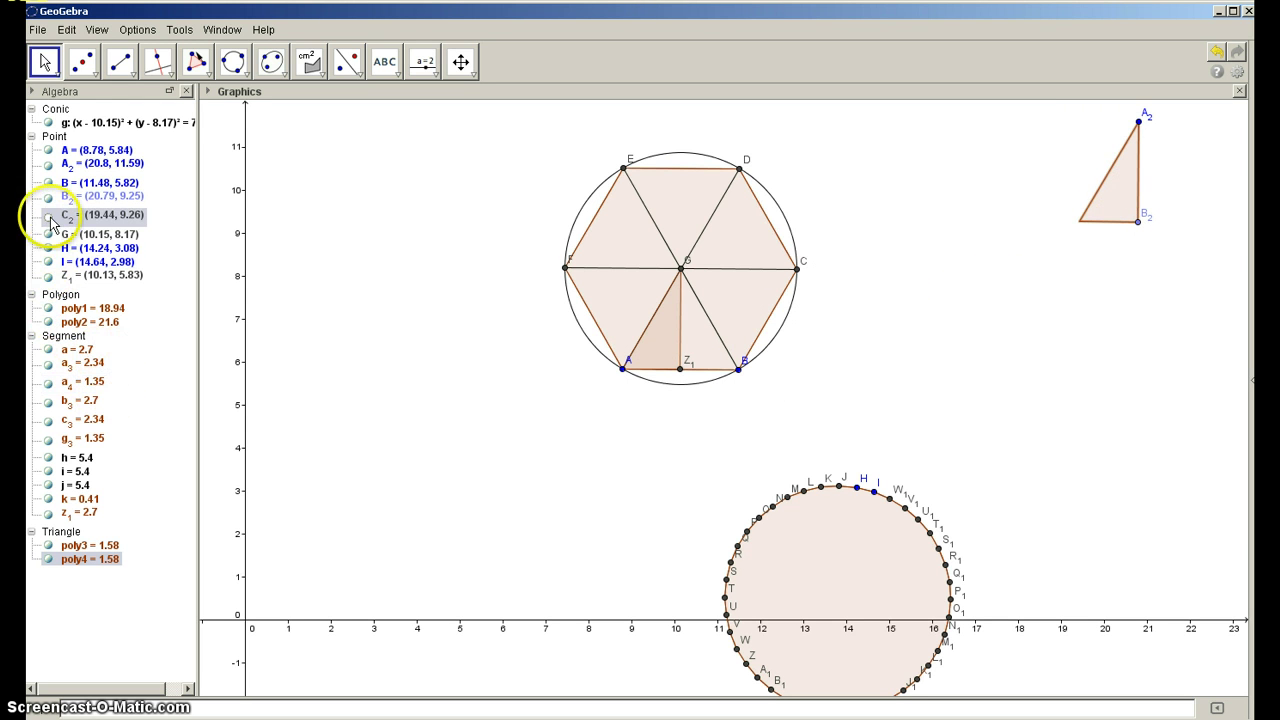
pyautogui.click(47, 216)
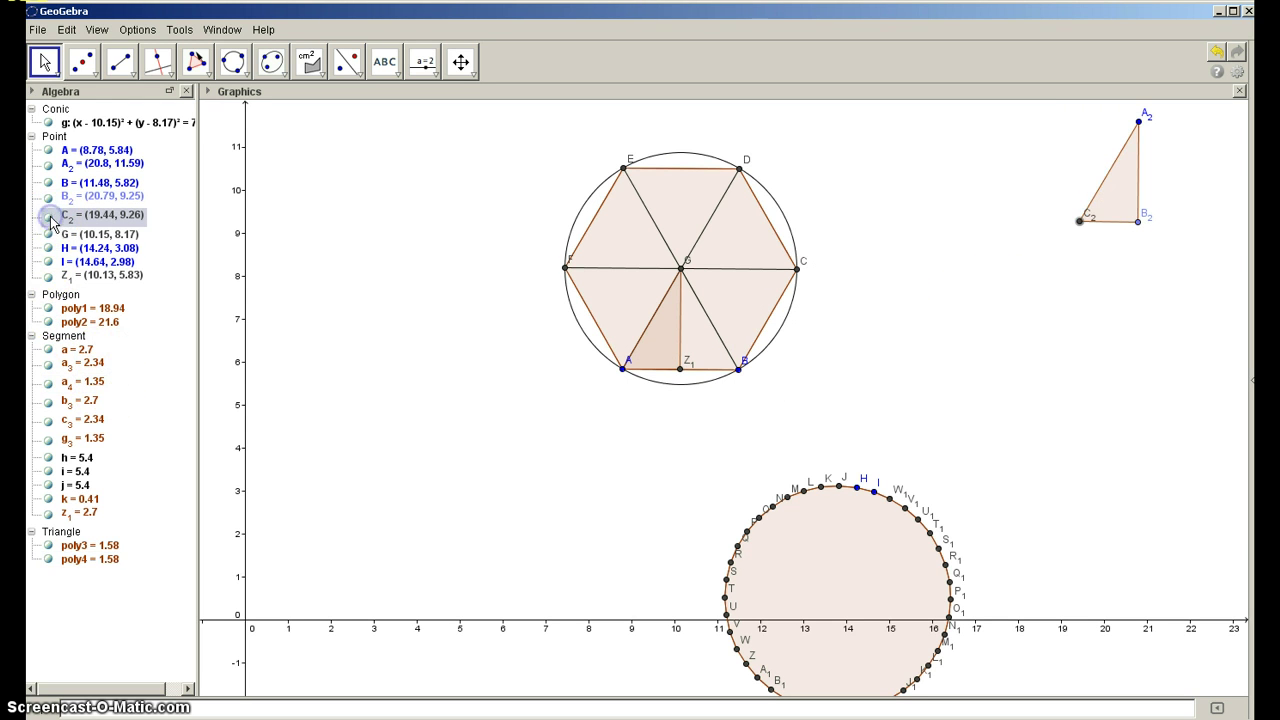
pyautogui.click(1138, 221)
pyautogui.click(516, 318)
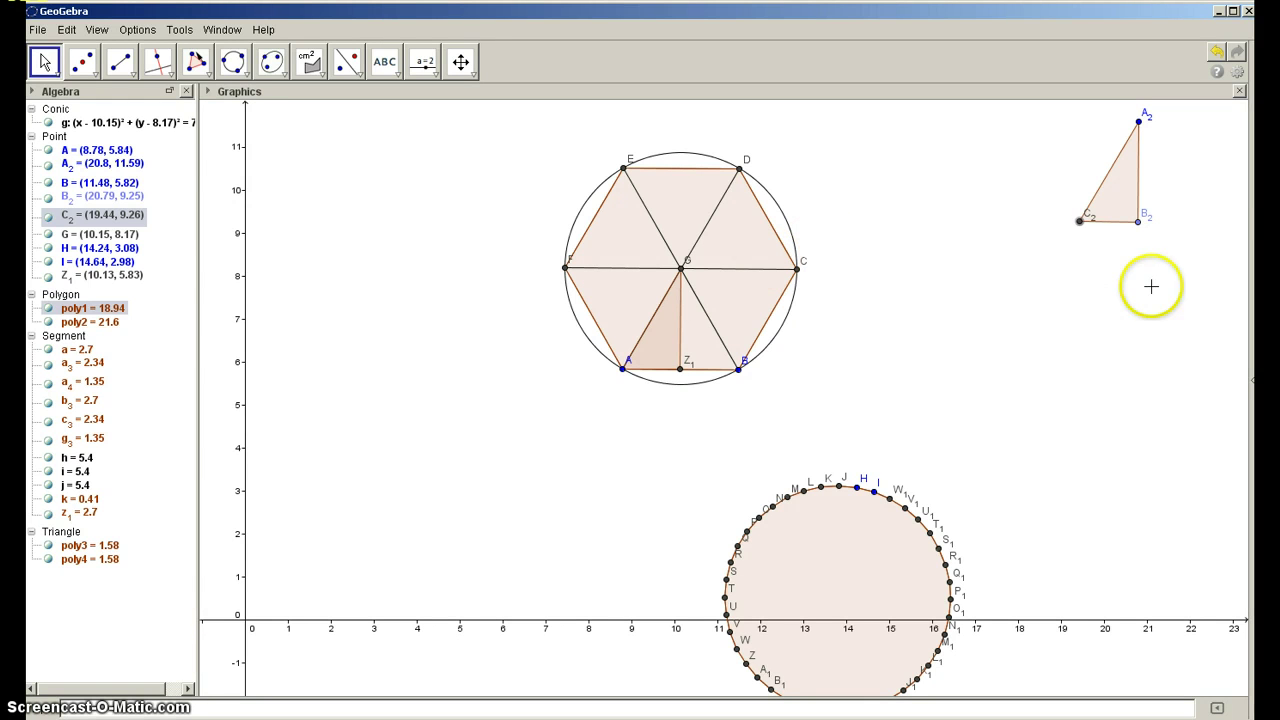
pyautogui.click(1138, 128)
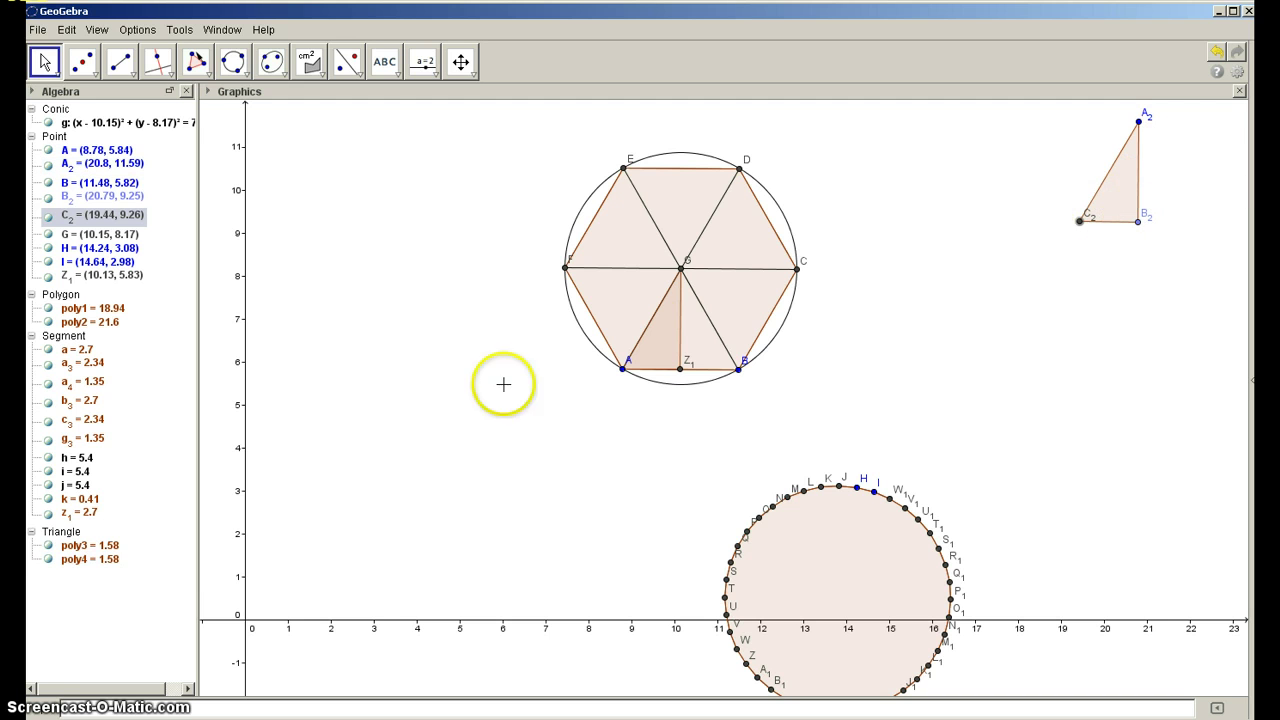